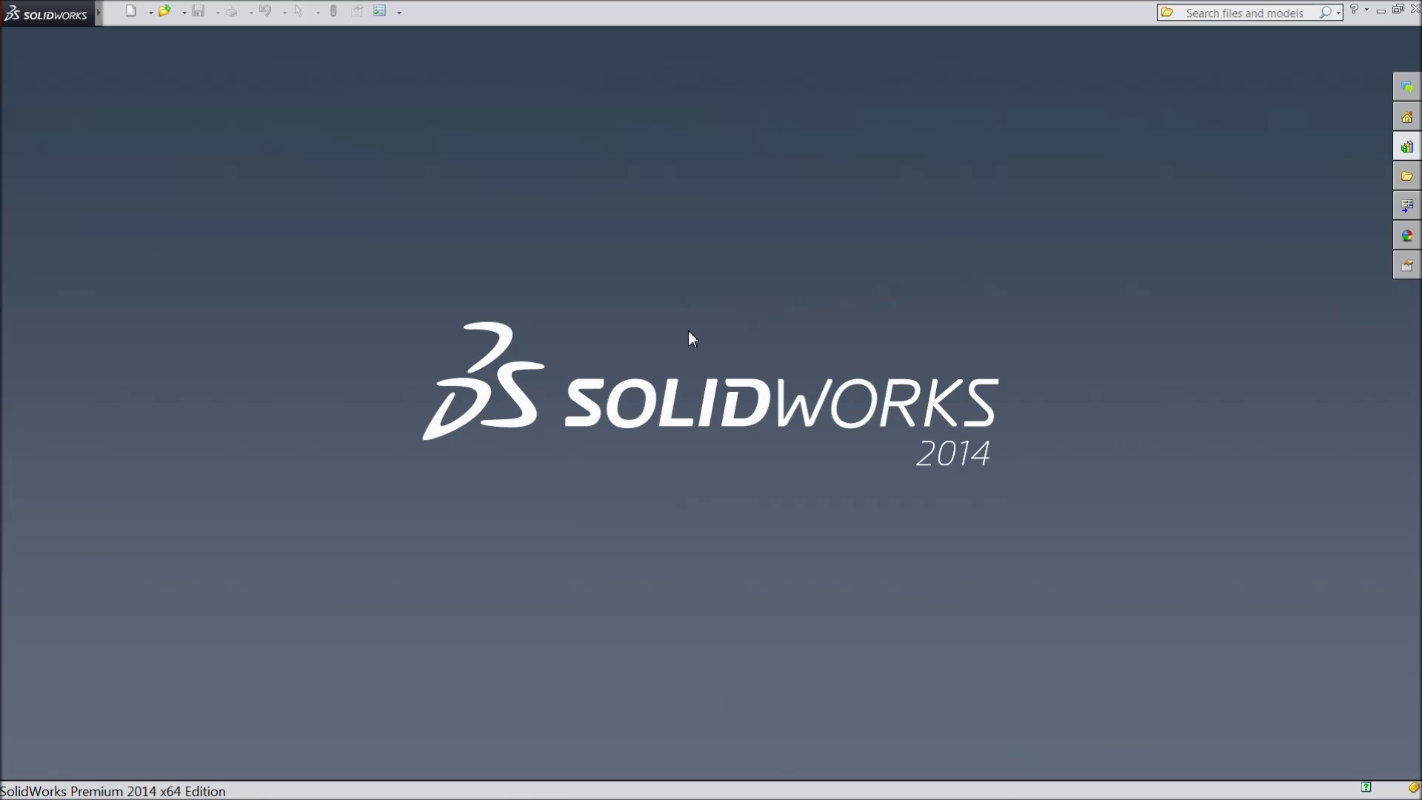
# - Create a new assembly, Assem4, and cancel Begin Assembly so it stays empty
pyautogui.click(134, 16)
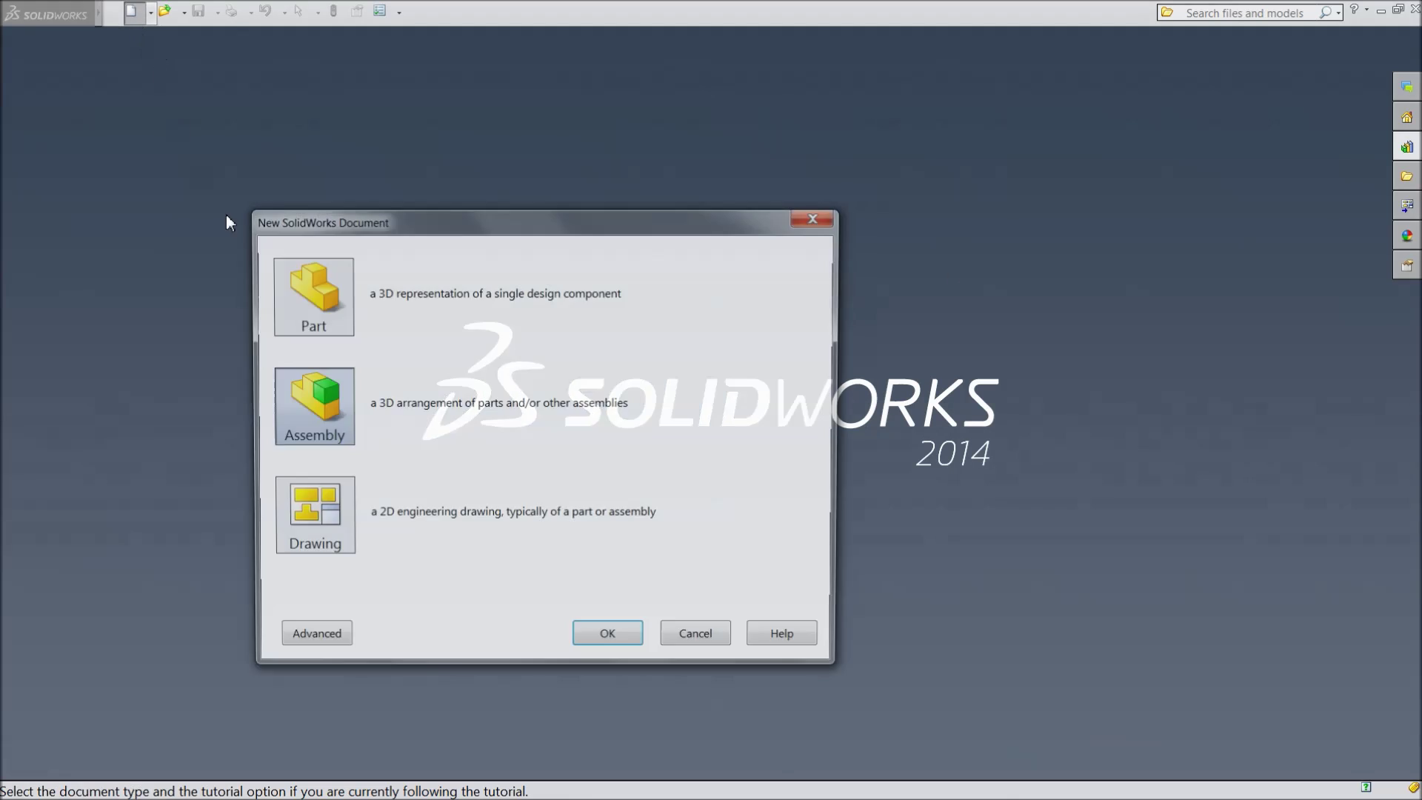
pyautogui.click(609, 640)
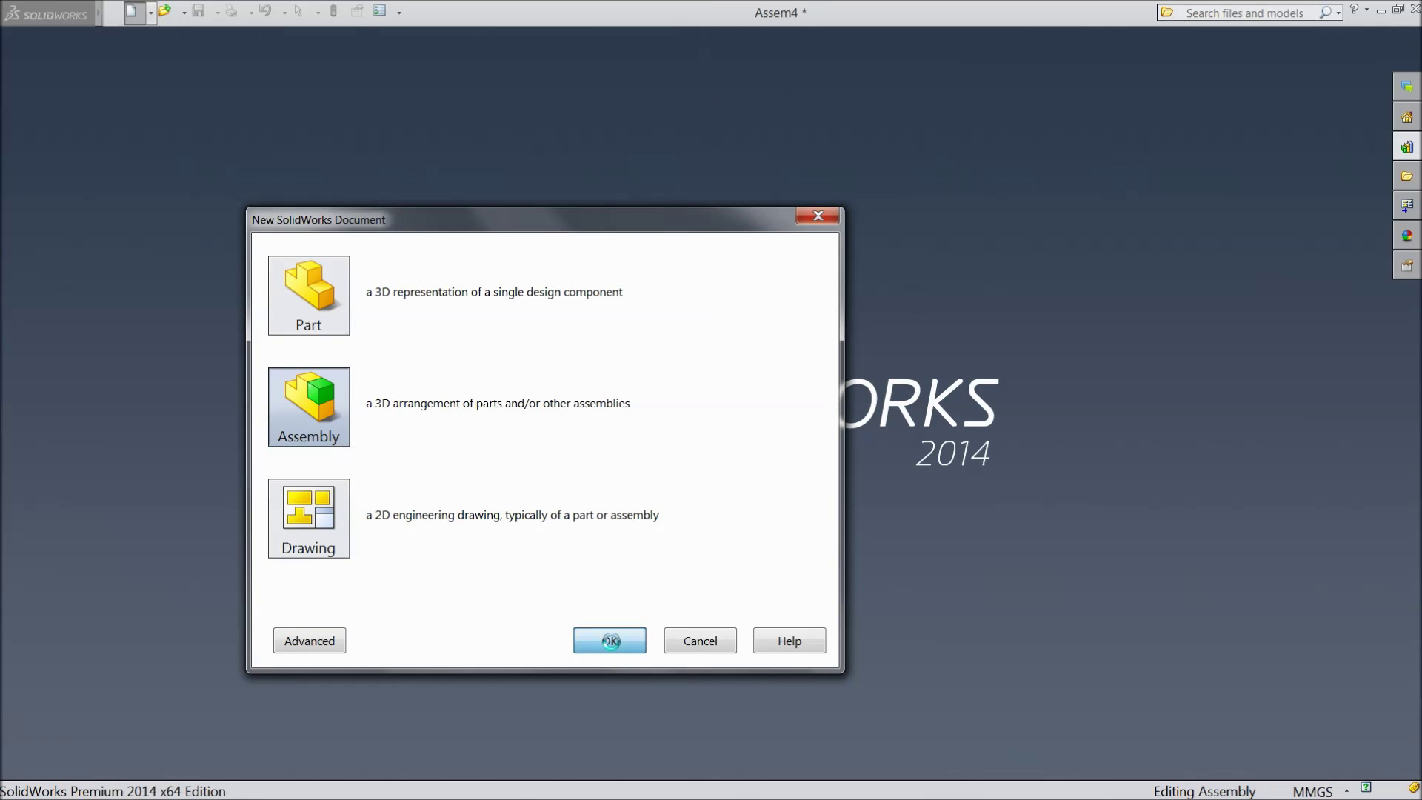
pyautogui.moveTo(139, 467); pyautogui.dragTo(175, 467)
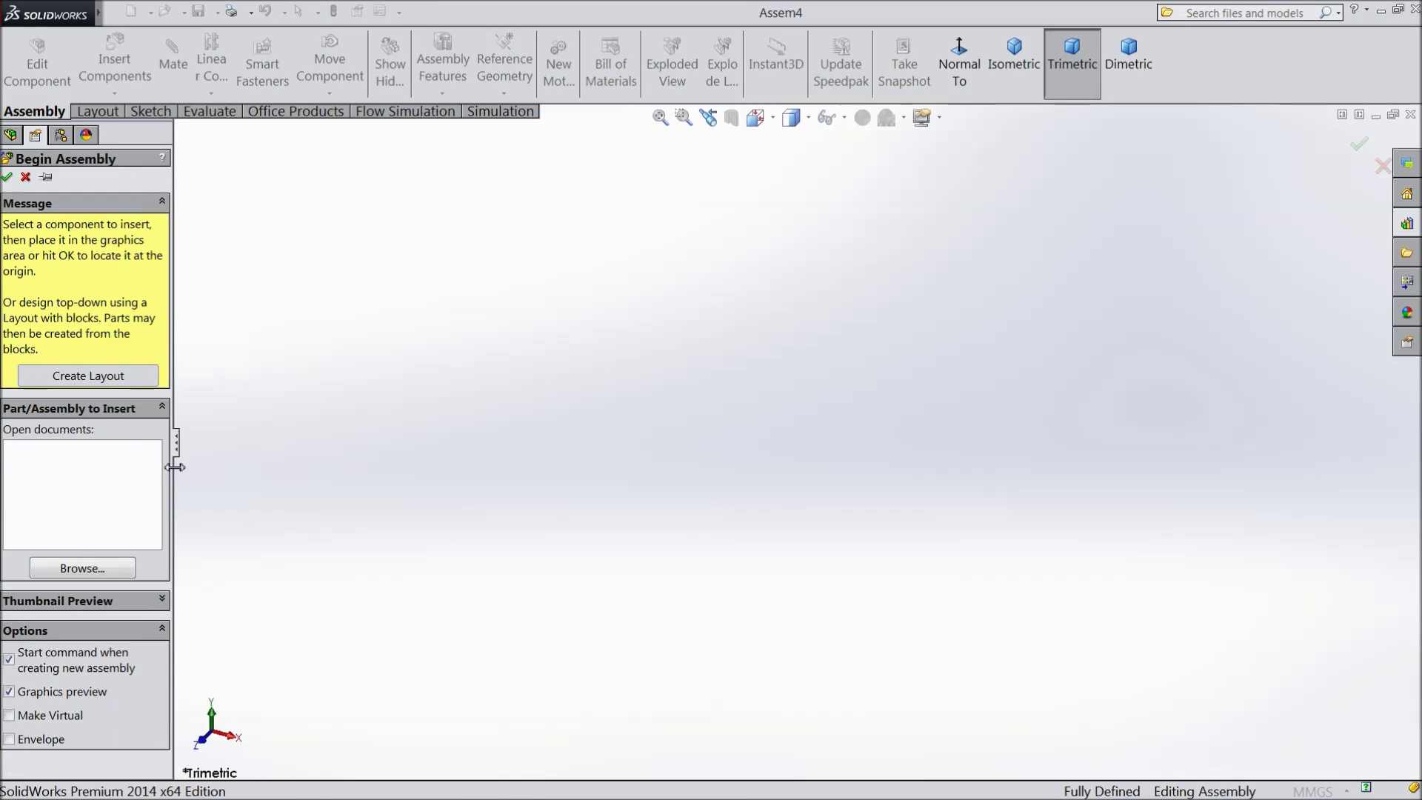
pyautogui.click(25, 176)
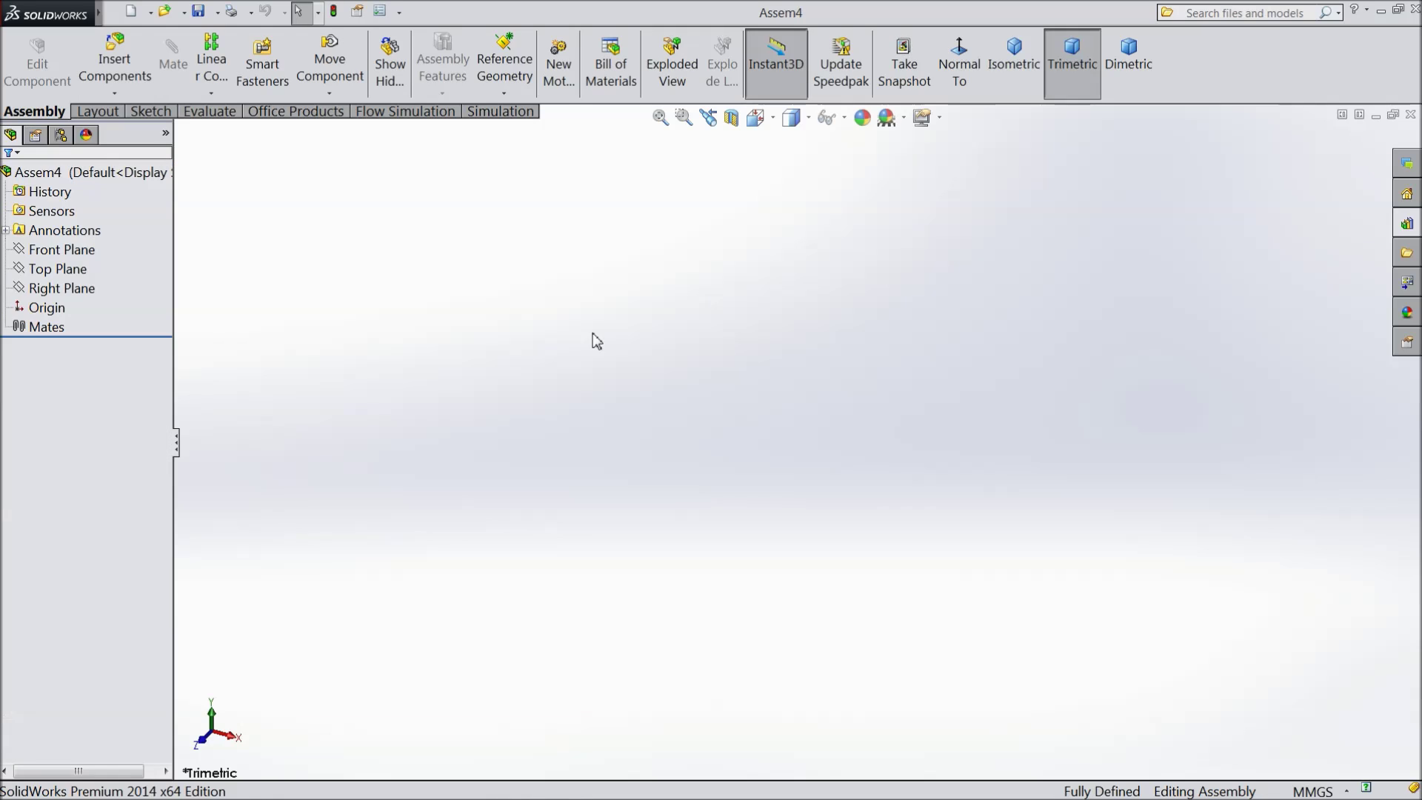
# - Browse the Design Library to Toolbox > ISO > Power Transmission and open the Gears folder
pyautogui.click(1409, 226)
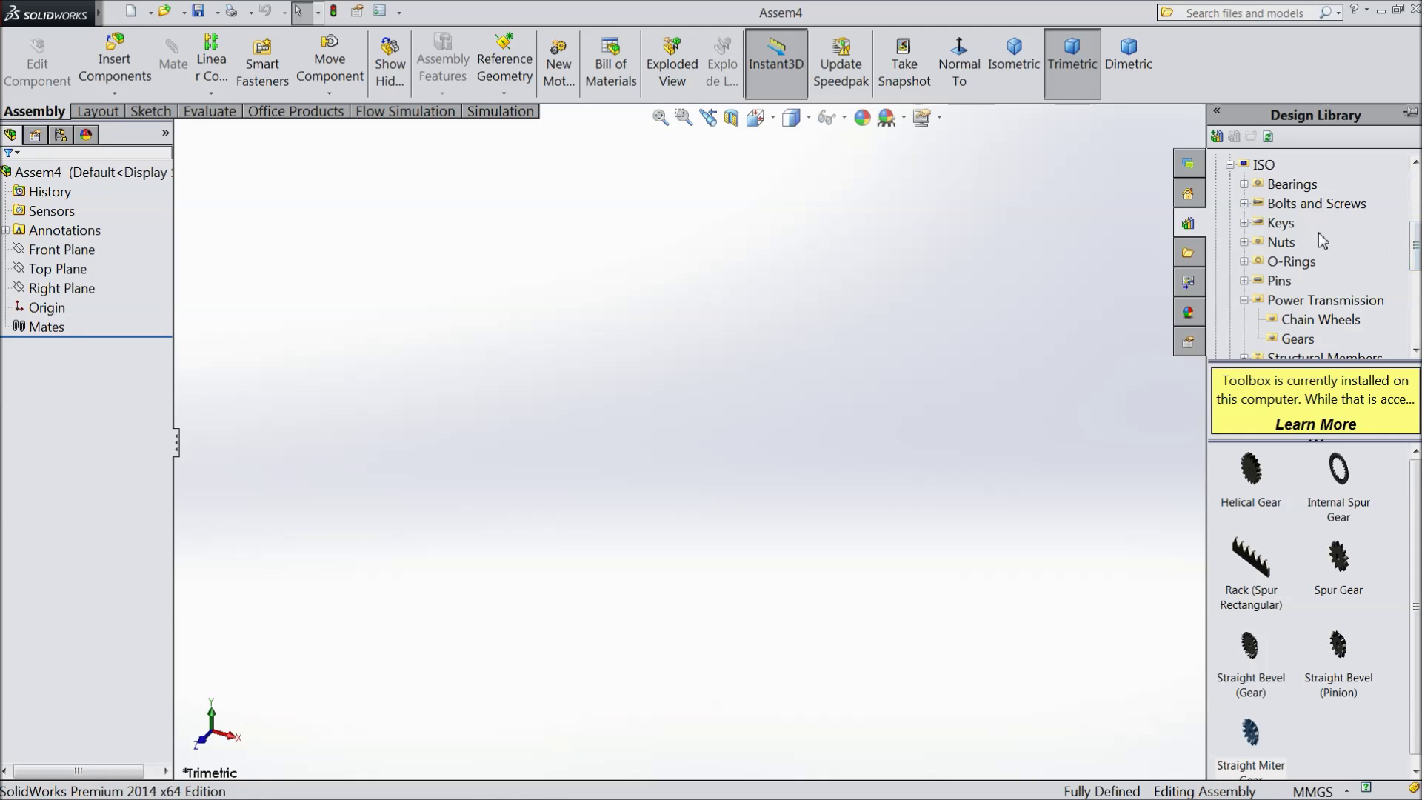
pyautogui.click(1230, 165)
pyautogui.scroll(3, 1248, 196)
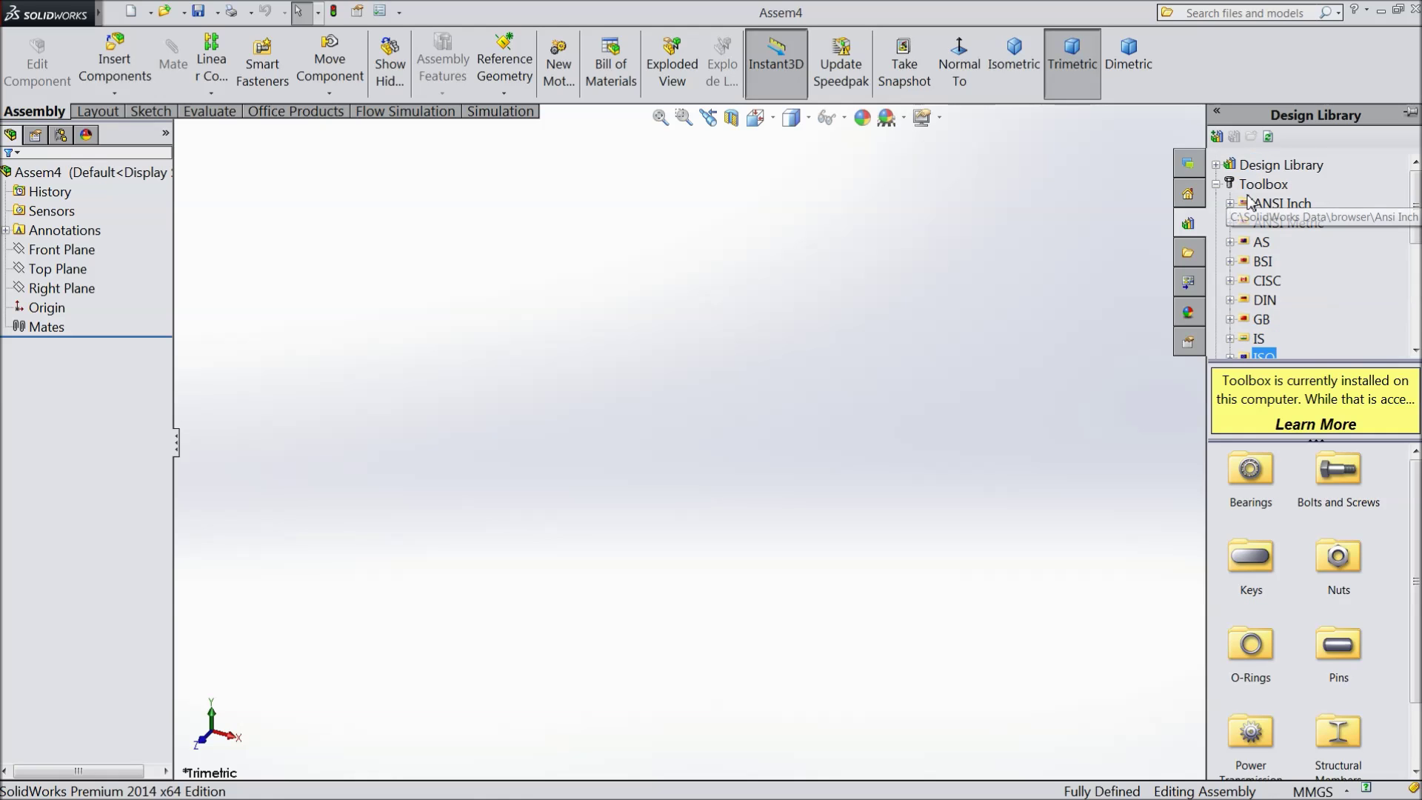
pyautogui.click(1216, 185)
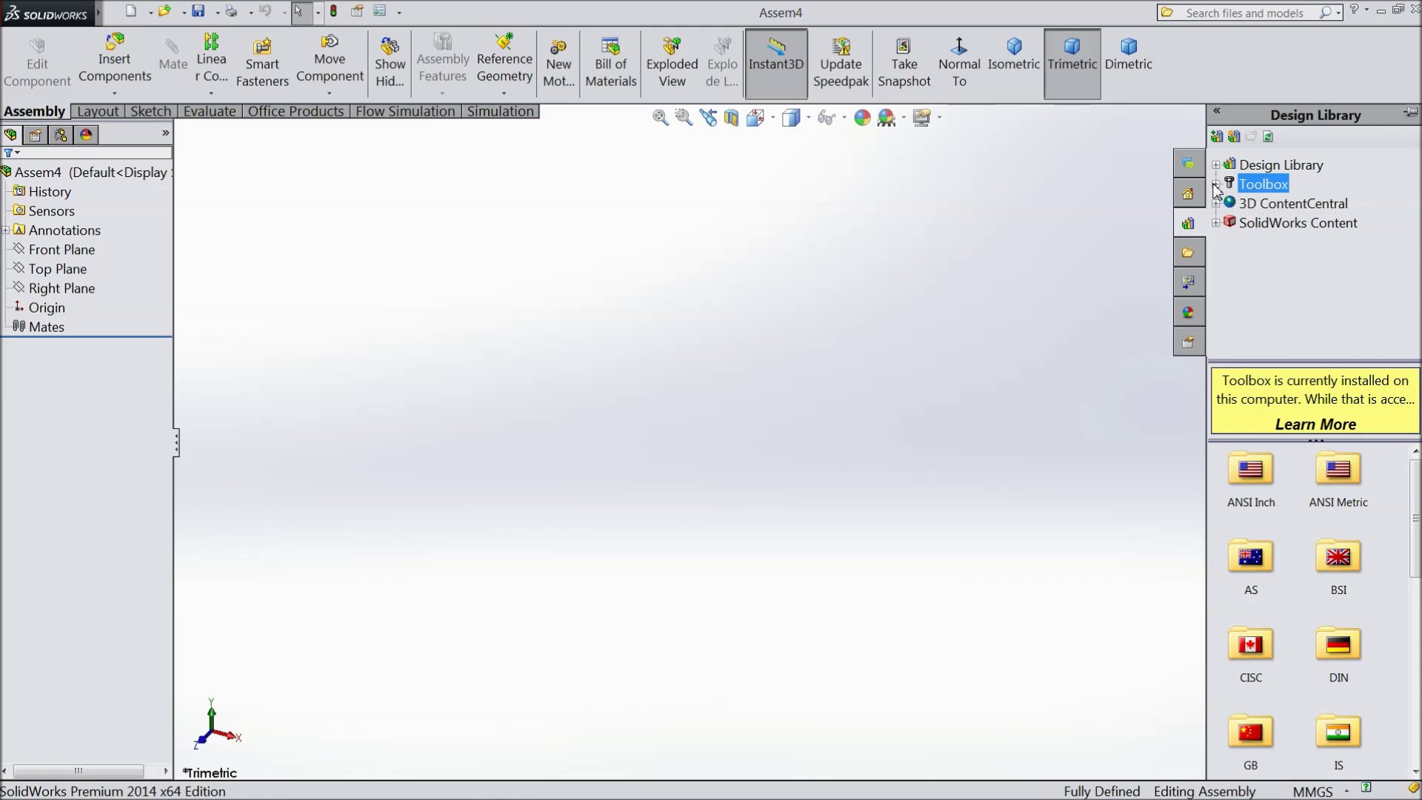
pyautogui.click(1216, 184)
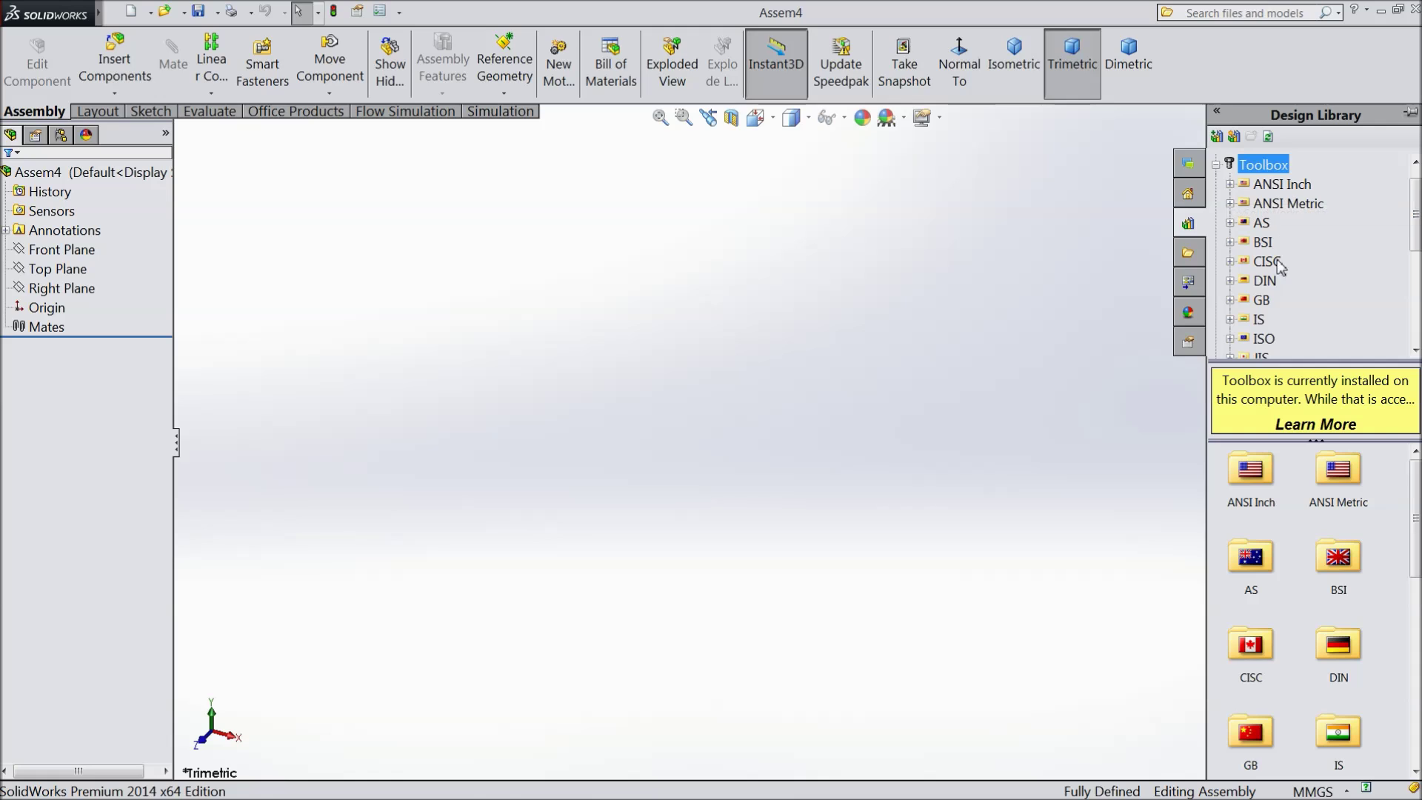
pyautogui.scroll(-1, 1265, 312)
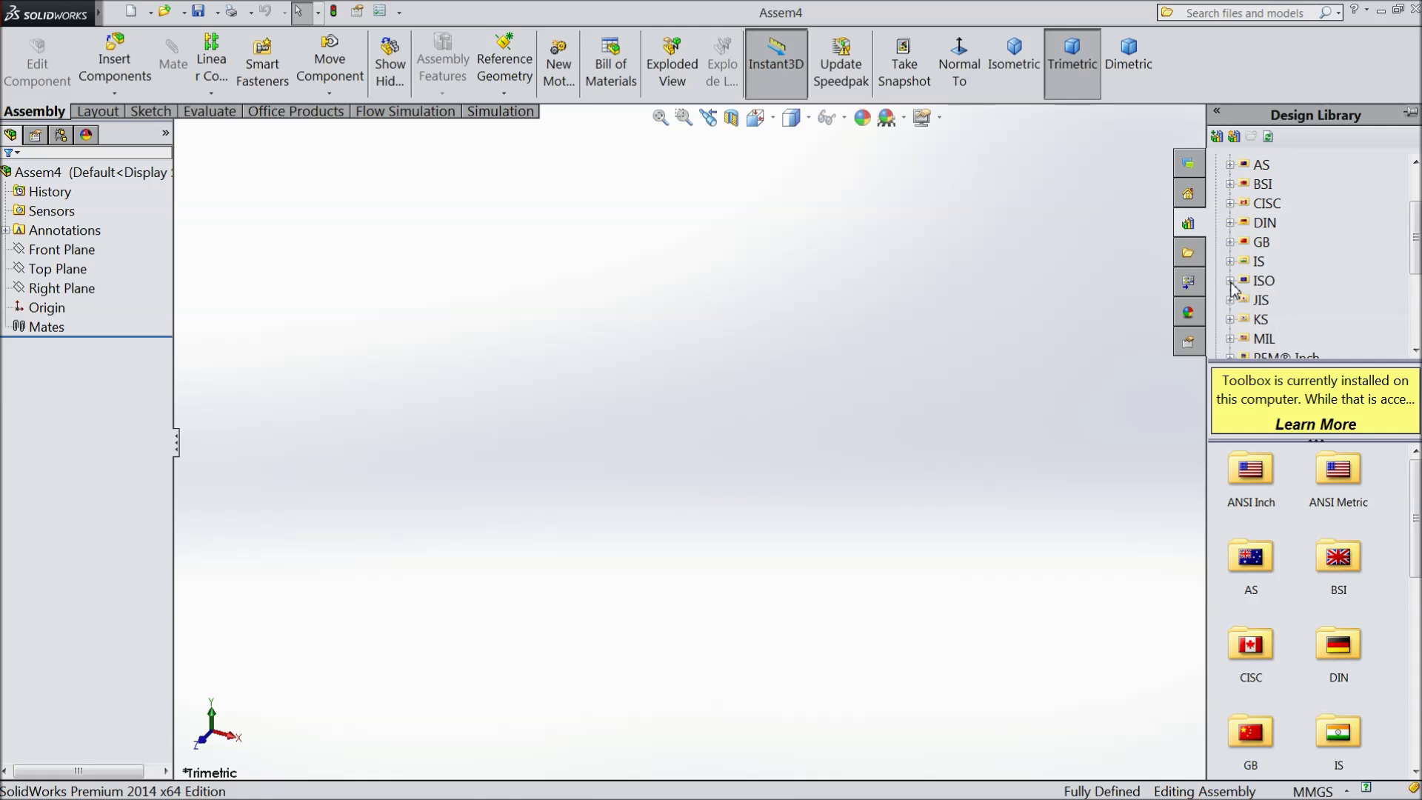
pyautogui.click(1230, 281)
pyautogui.click(1244, 300)
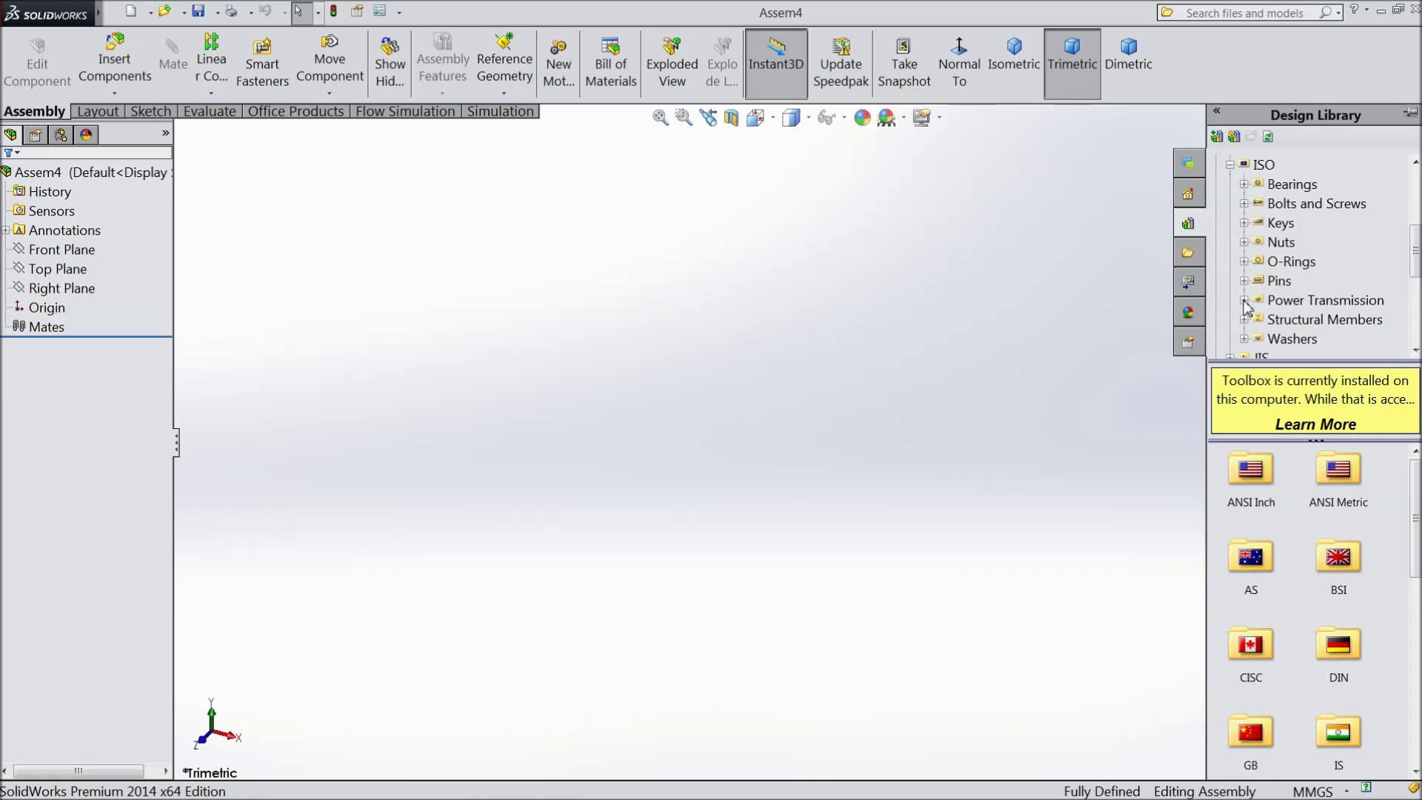
pyautogui.click(1309, 301)
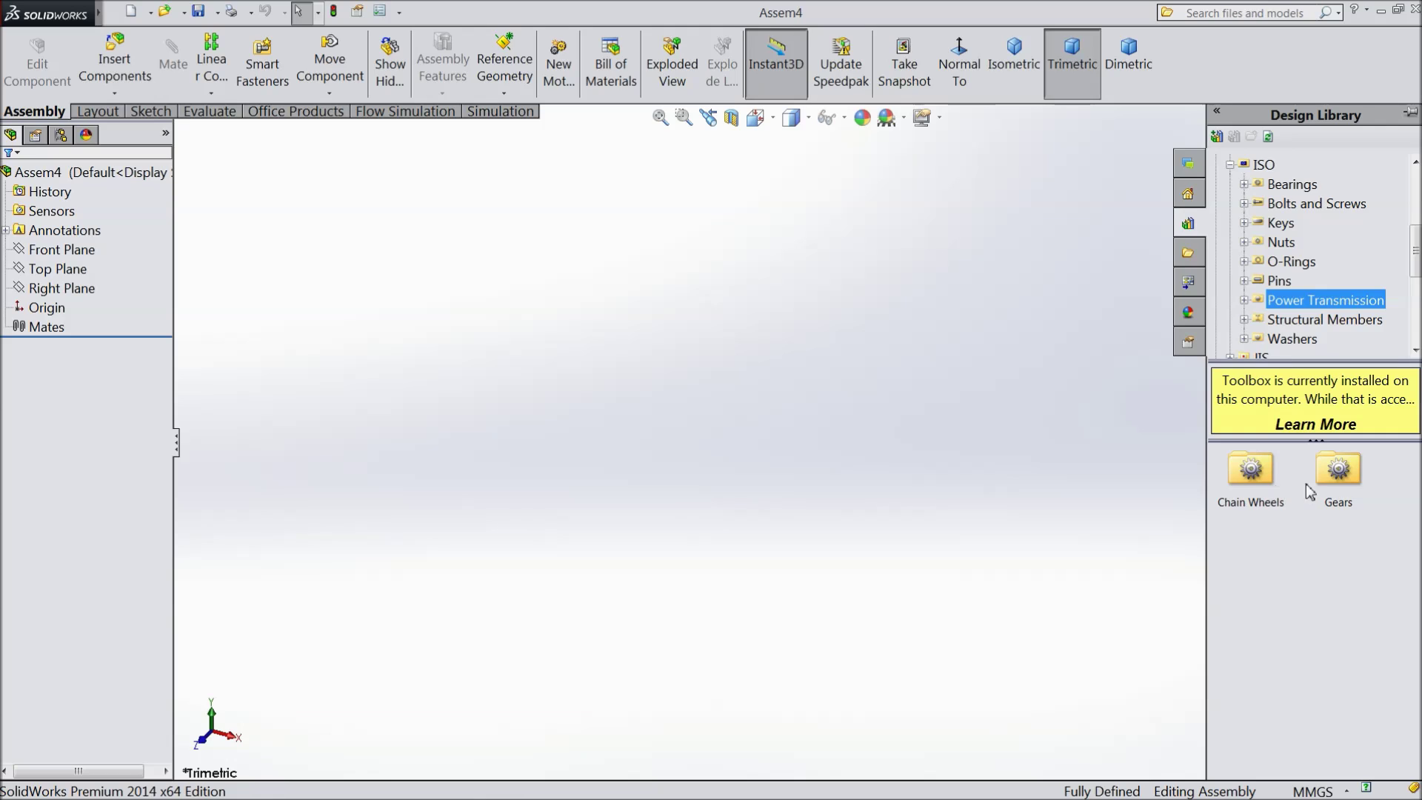
pyautogui.doubleClick(1339, 474)
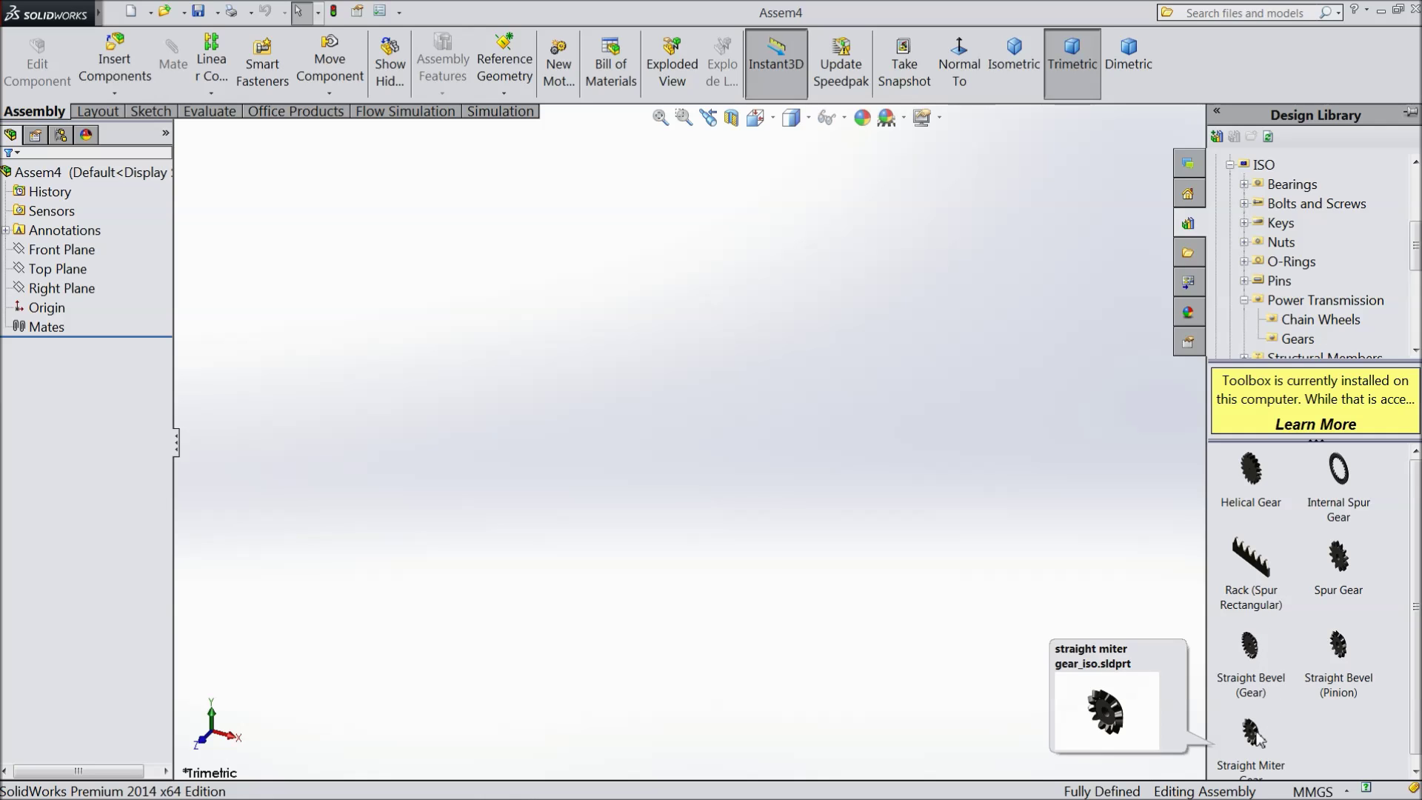
# - Insert the ISO Straight Bevel gear into Assem4 and choose module 5 in Configure Component
pyautogui.moveTo(1255, 661)
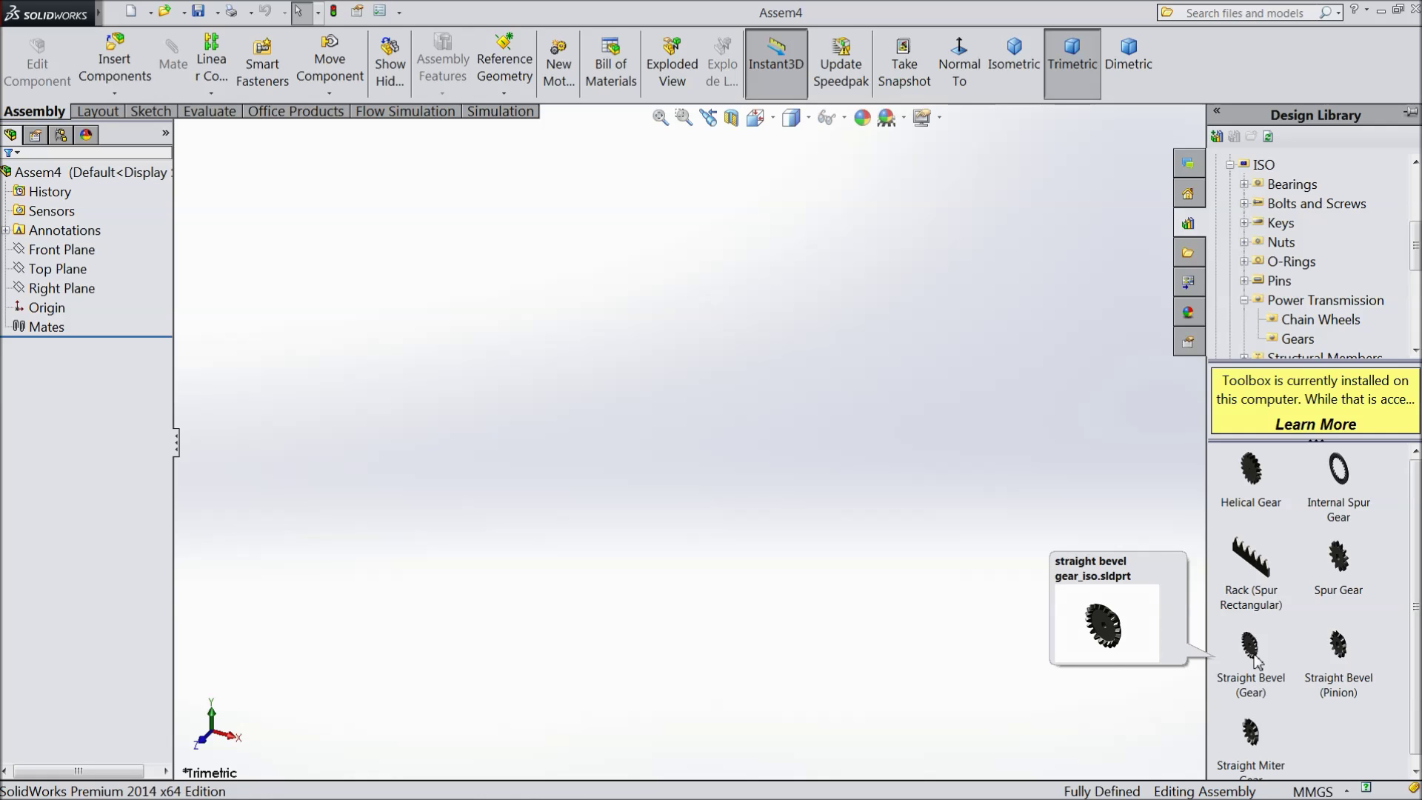
pyautogui.moveTo(1254, 661); pyautogui.dragTo(853, 509)
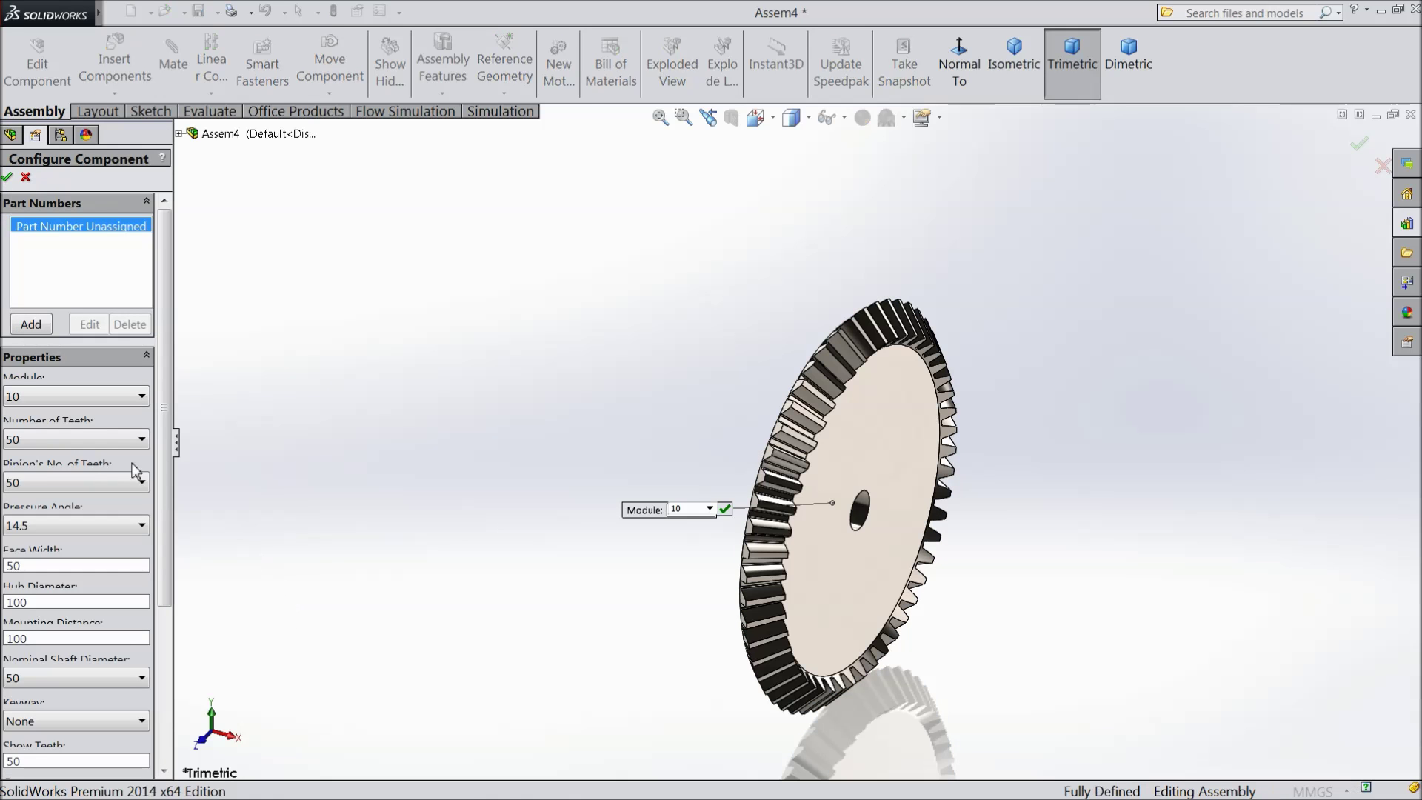
pyautogui.click(84, 397)
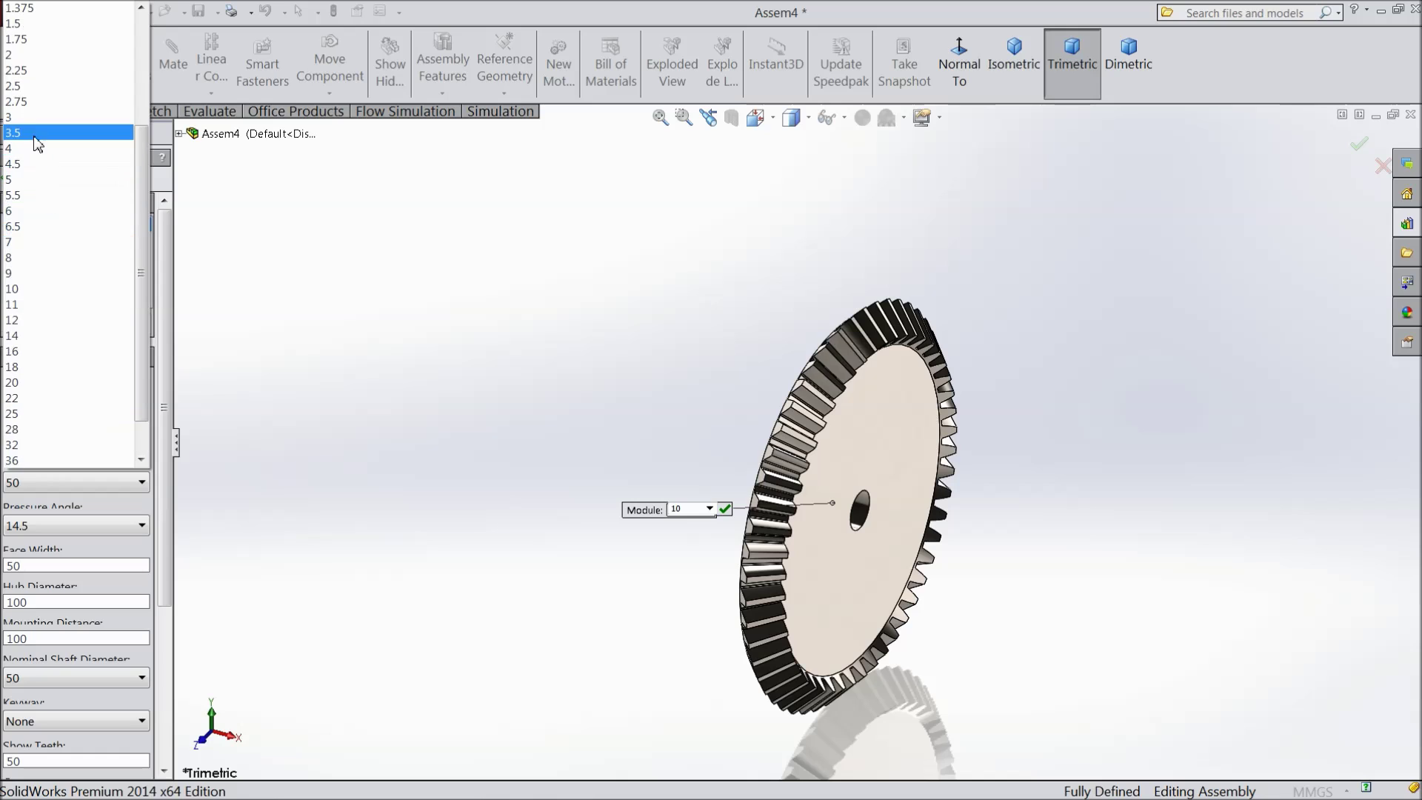
pyautogui.click(37, 179)
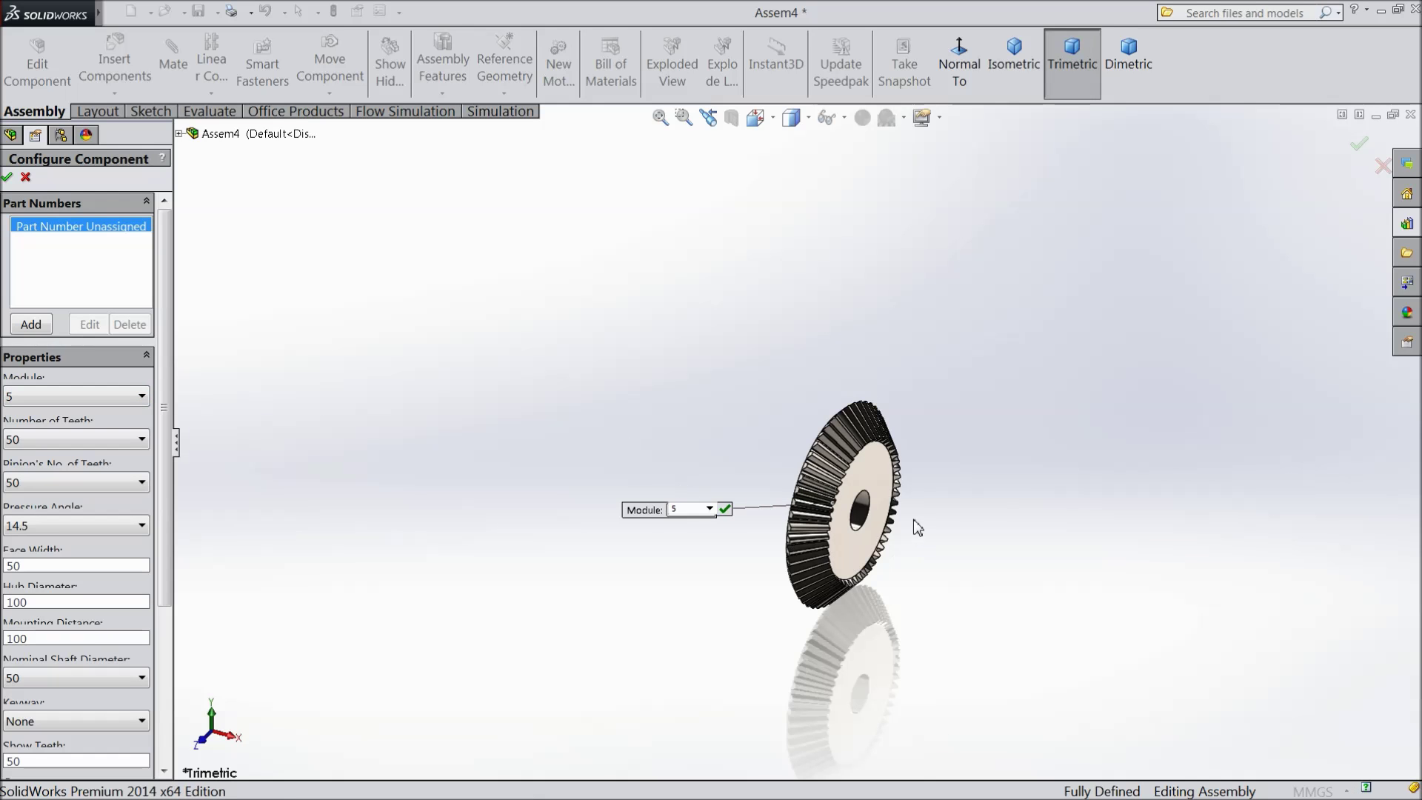
pyautogui.hotkey('ctrl', '4')
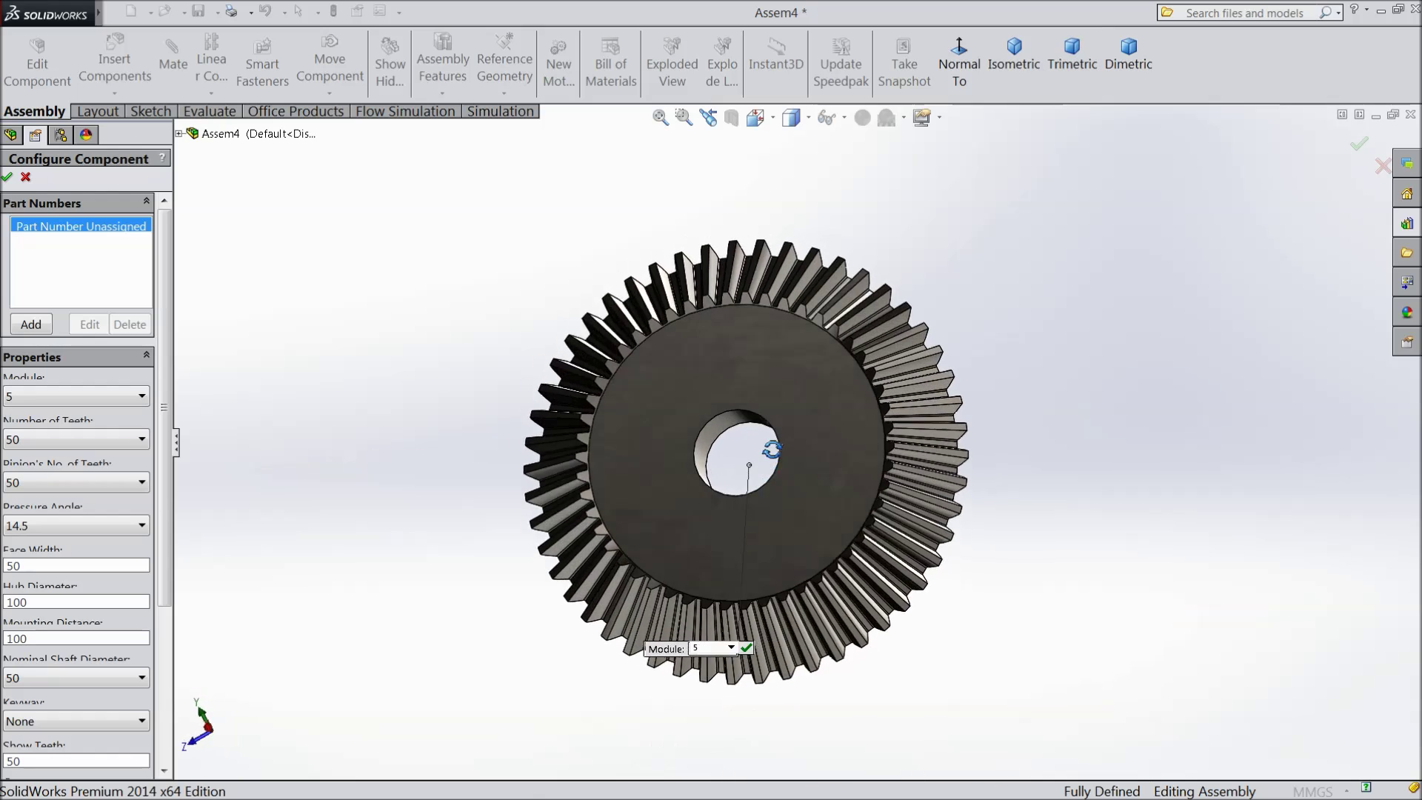
pyautogui.moveTo(771, 448); pyautogui.dragTo(878, 527, button='middle')
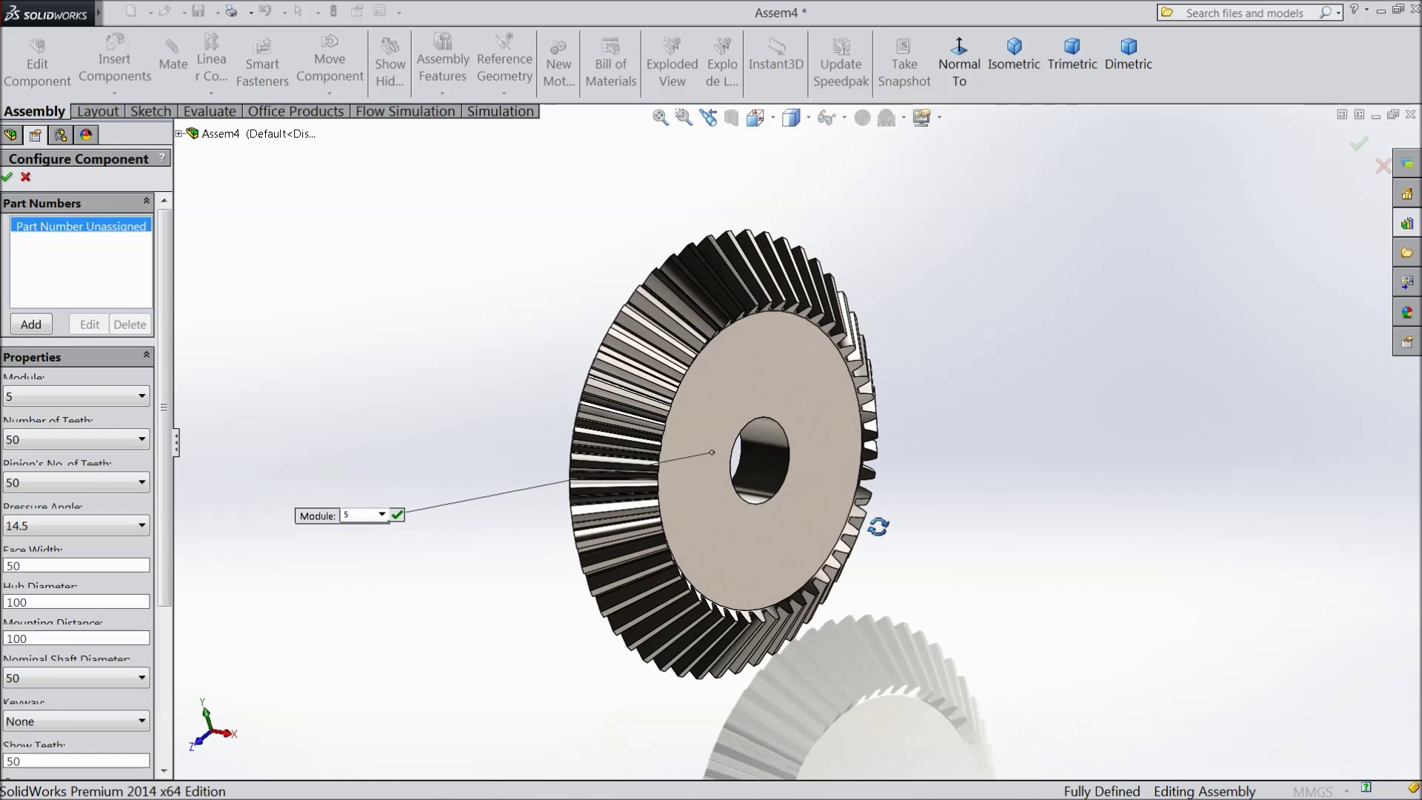
# - Choose 30 for Number of Teeth and 40 for Pinion's No. of Teeth
pyautogui.click(35, 439)
pyautogui.scroll(3, 52, 235)
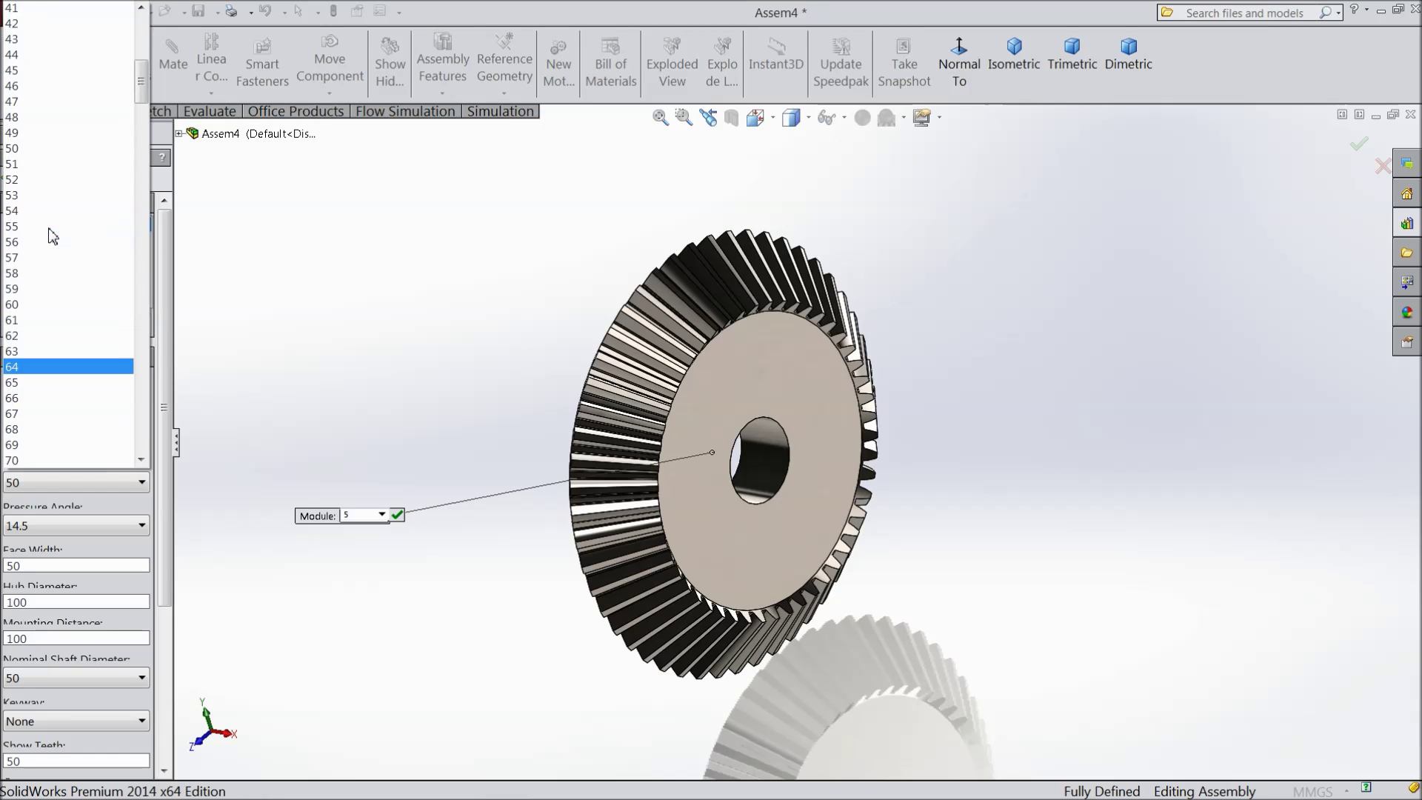
pyautogui.scroll(5, 53, 236)
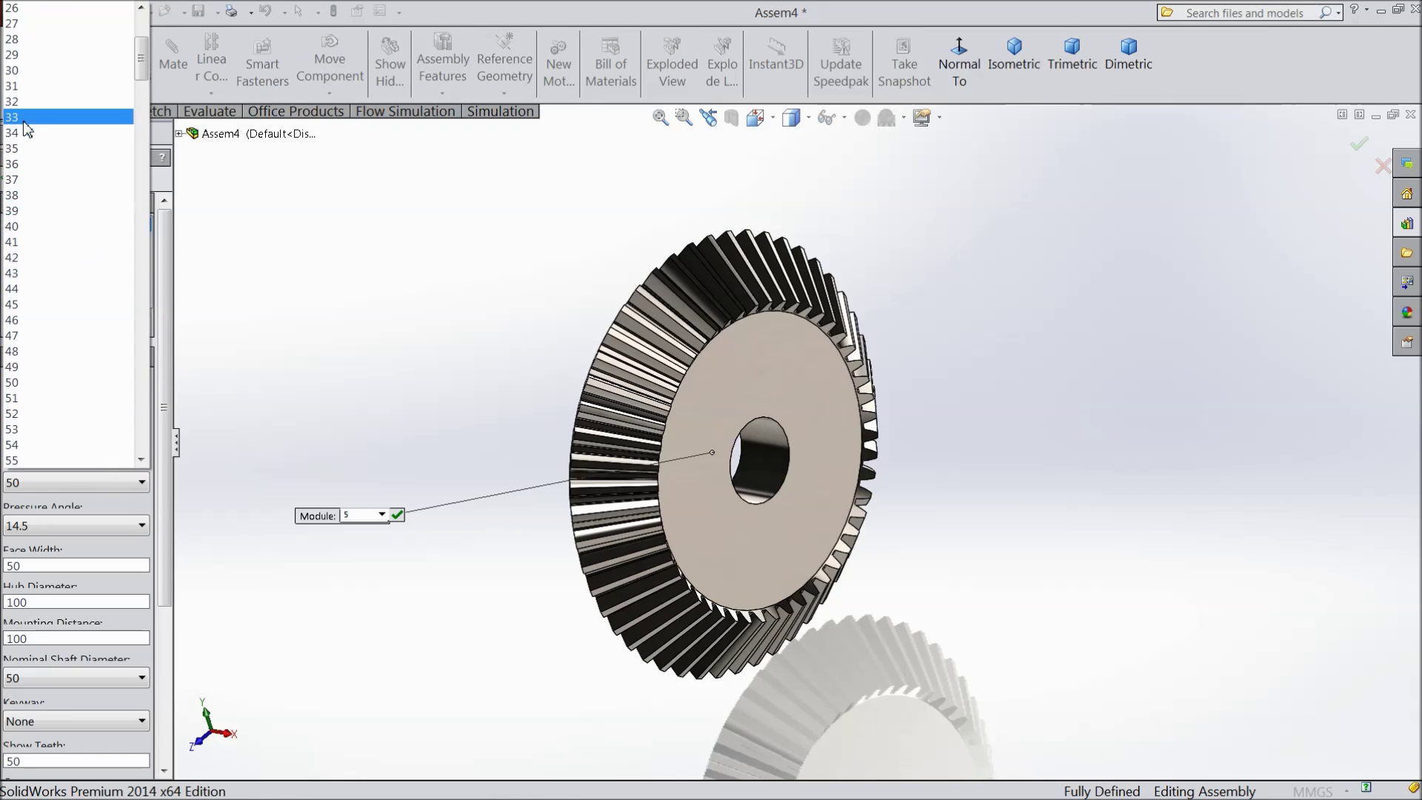
pyautogui.click(25, 71)
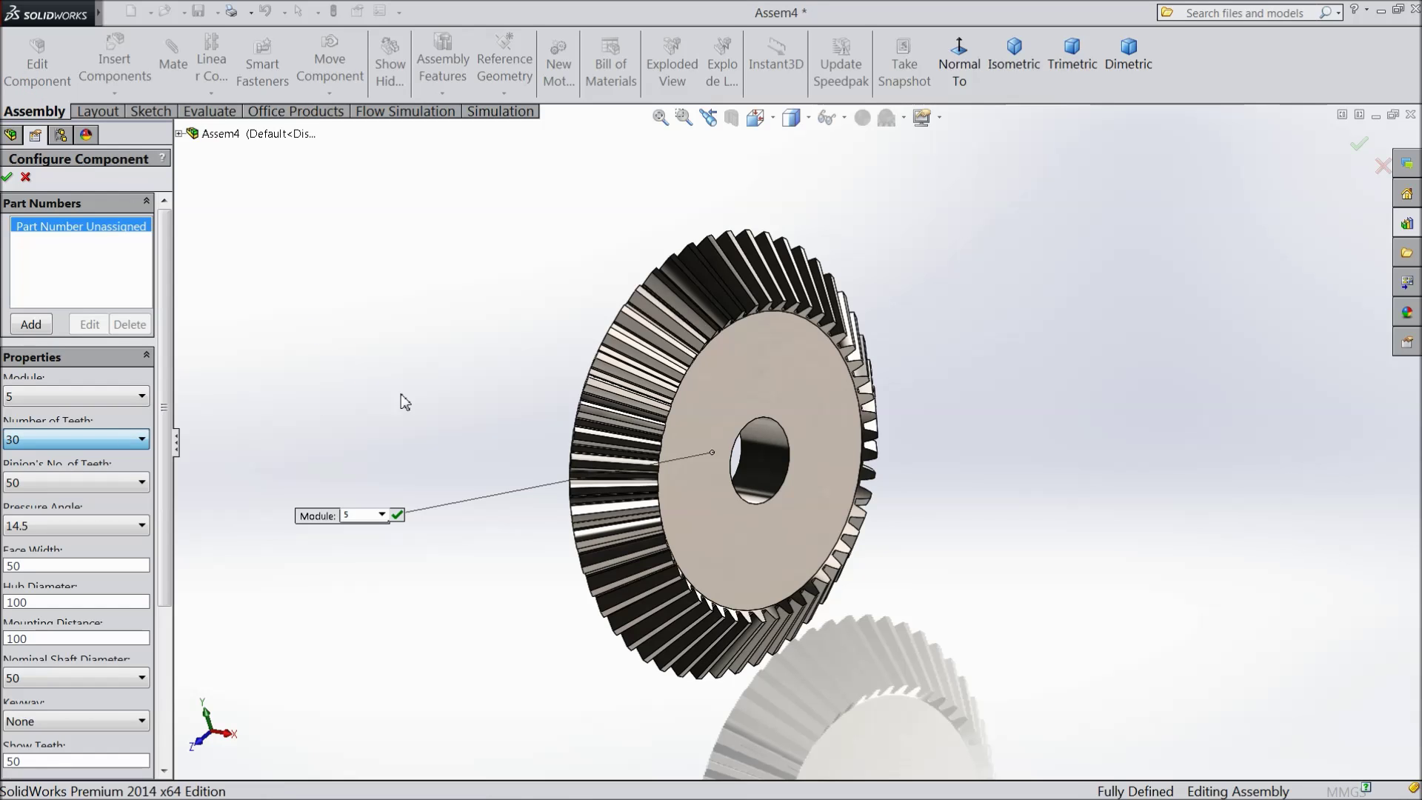
pyautogui.moveTo(557, 445)
pyautogui.mouseDown(button='middle')
pyautogui.moveTo(733, 448)
pyautogui.moveTo(537, 438)
pyautogui.mouseUp(button='middle')
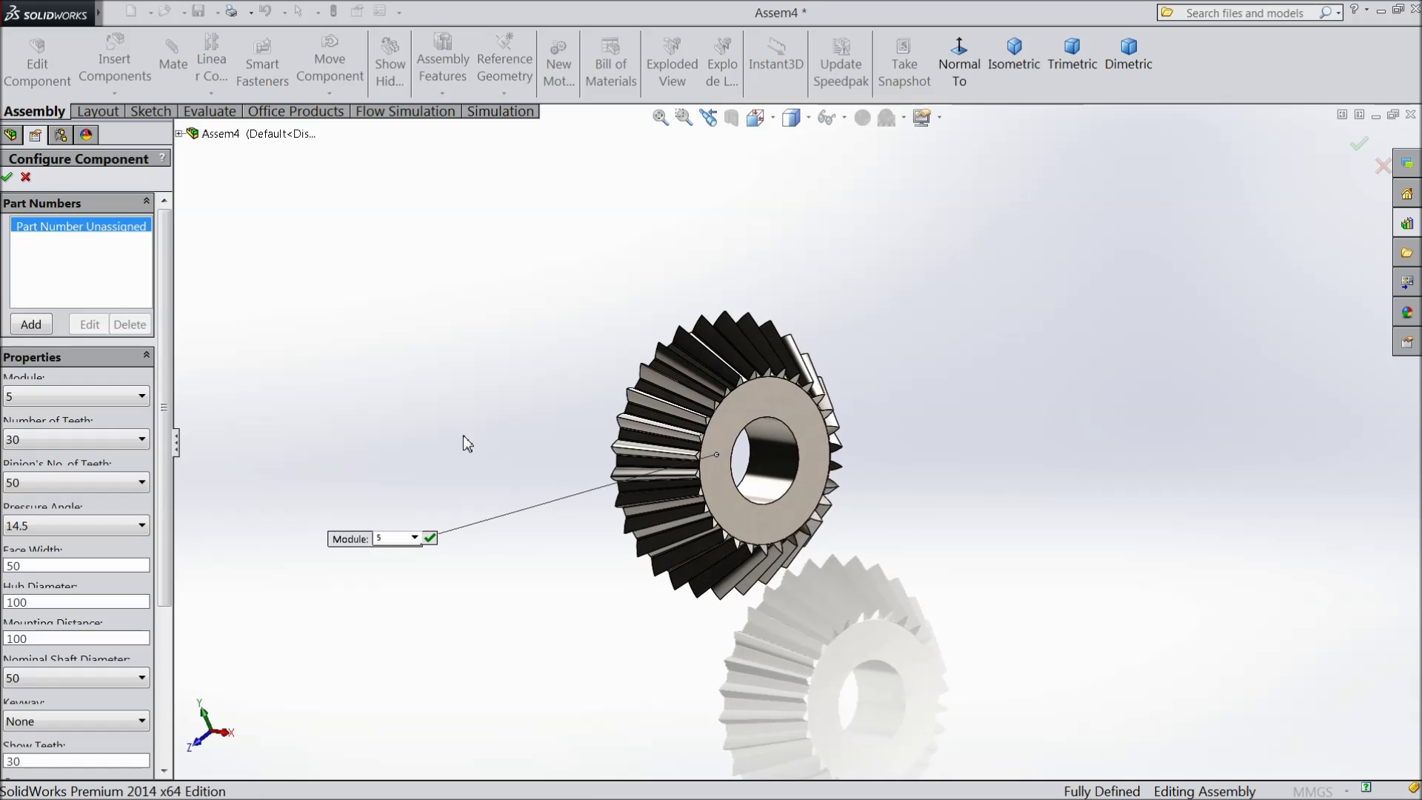
pyautogui.scroll(-2, 759, 486)
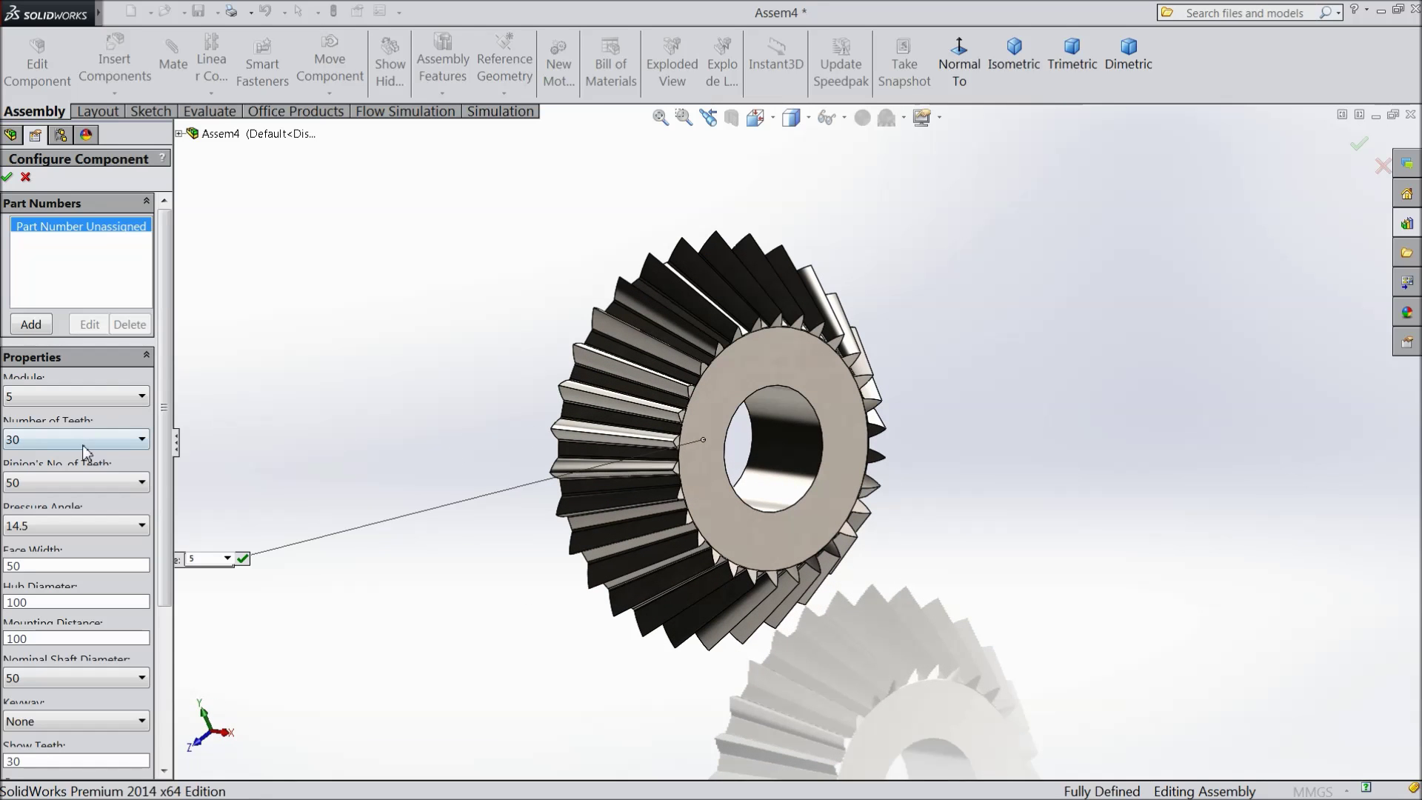
pyautogui.click(55, 482)
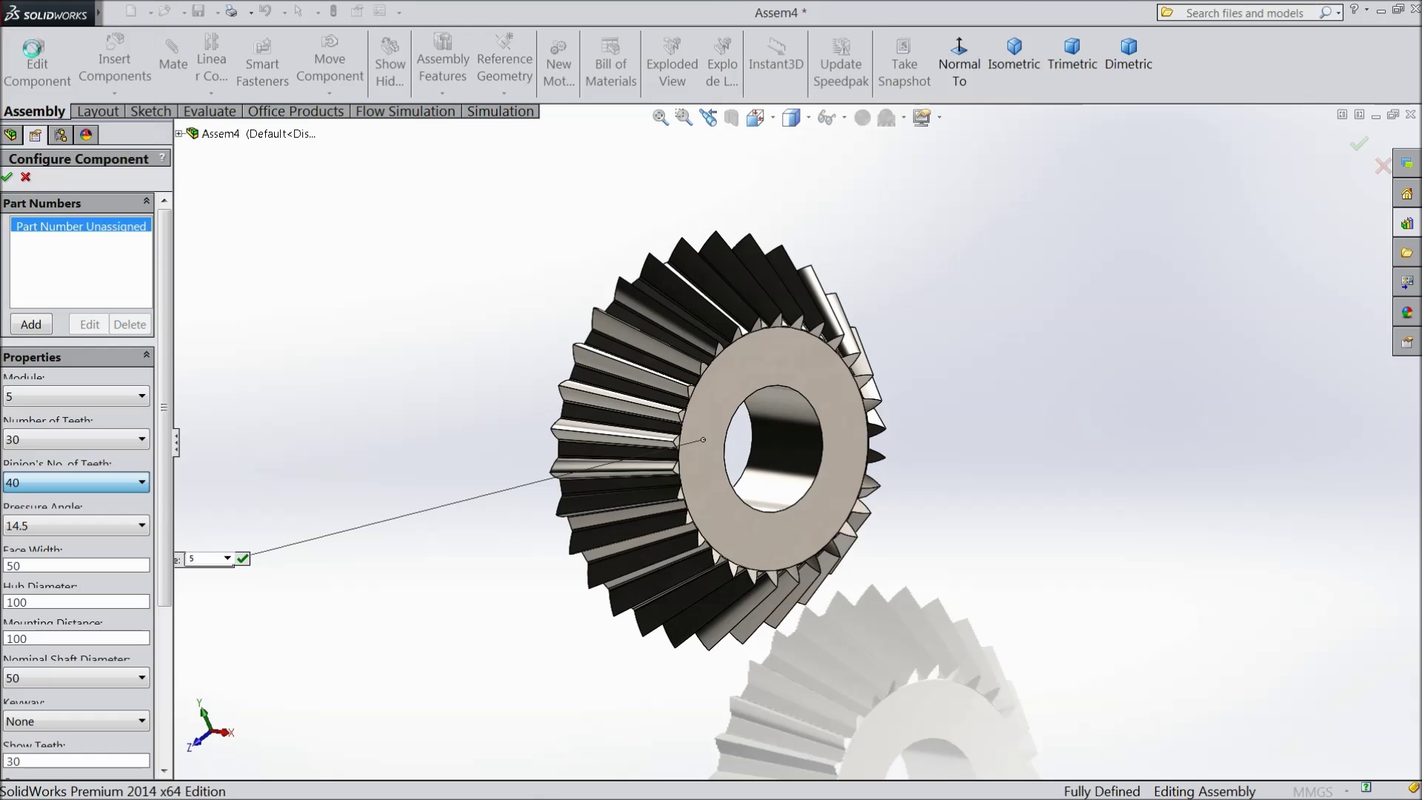
pyautogui.click(22, 41)
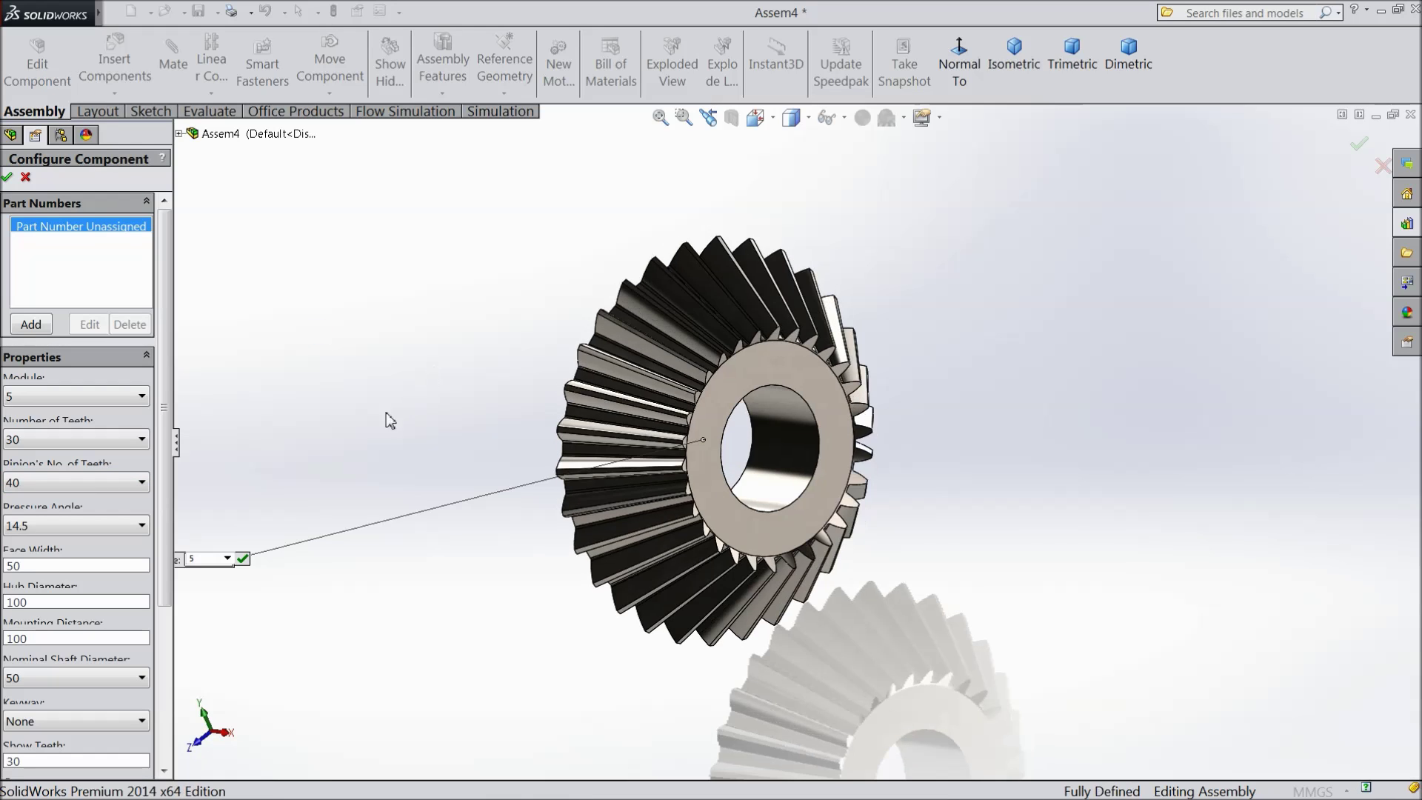
# - Set the gear's pressure angle to 20 and its face width to 30
pyautogui.click(46, 530)
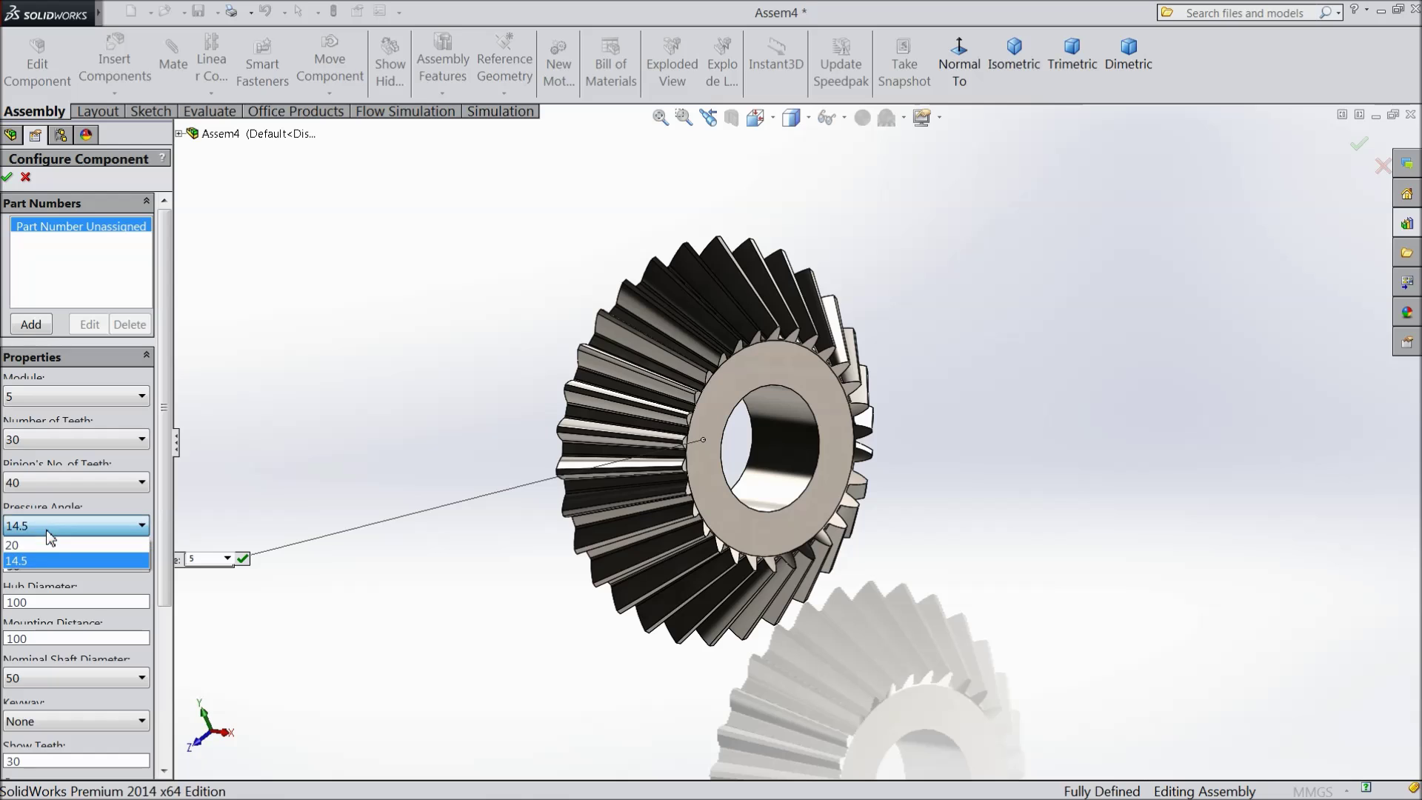
pyautogui.click(33, 550)
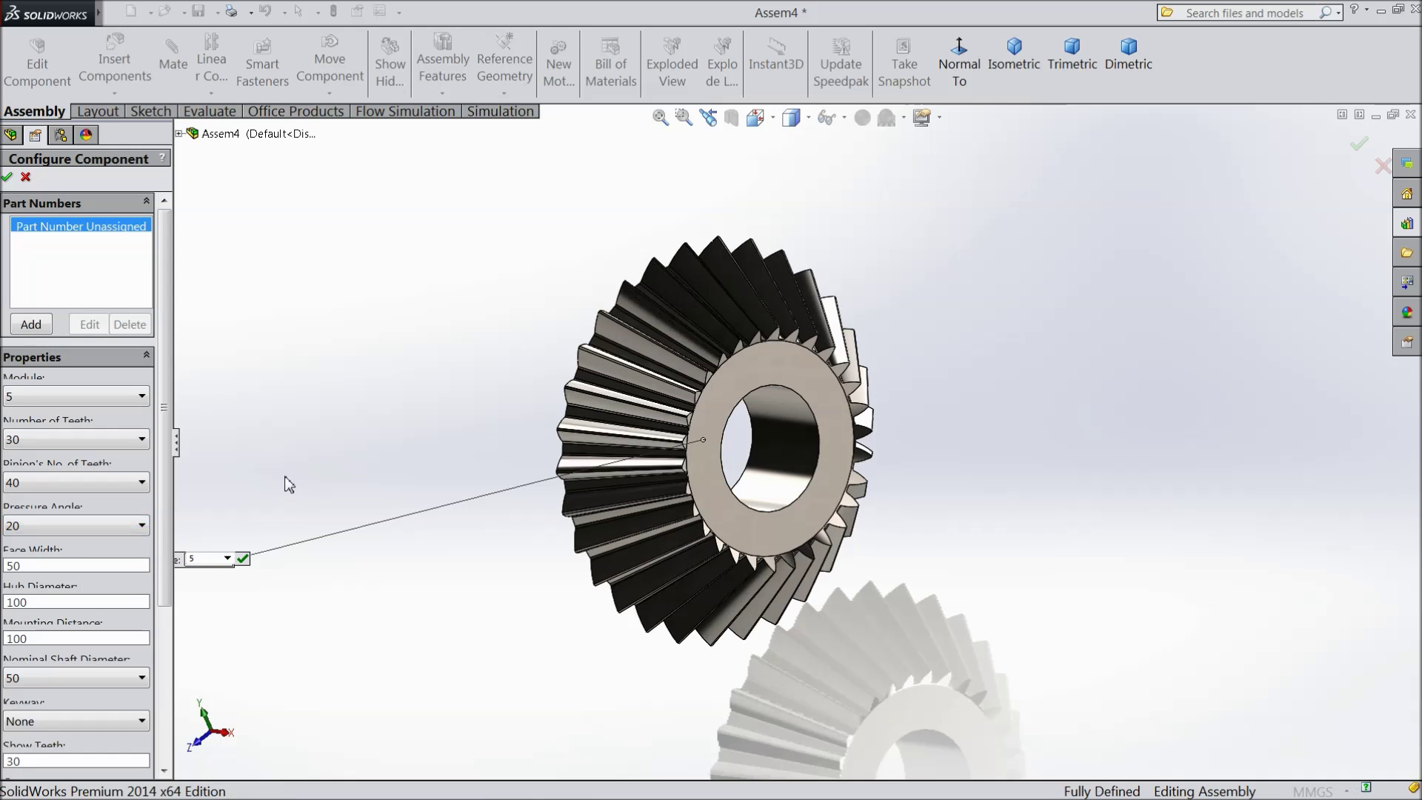
pyautogui.click(37, 567)
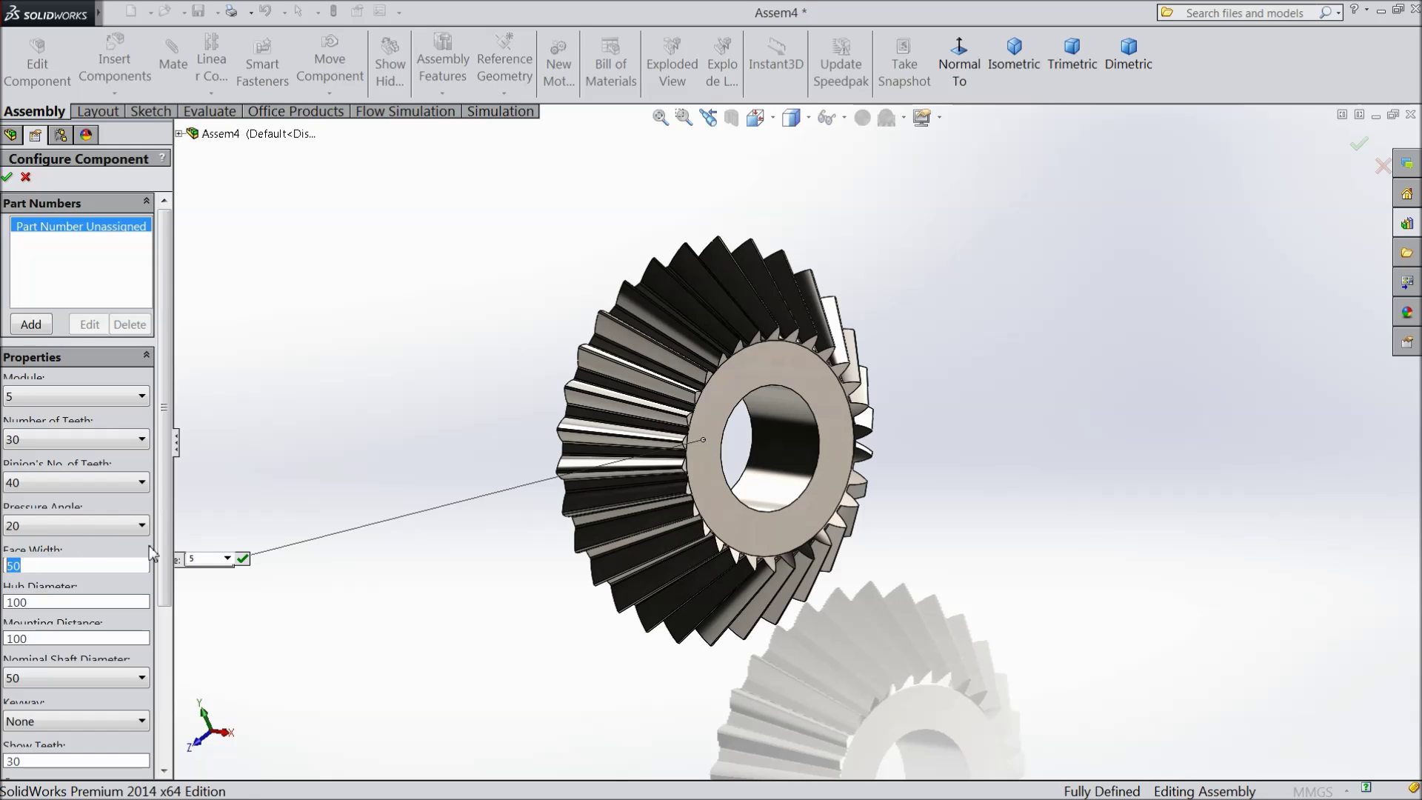
pyautogui.write('30')
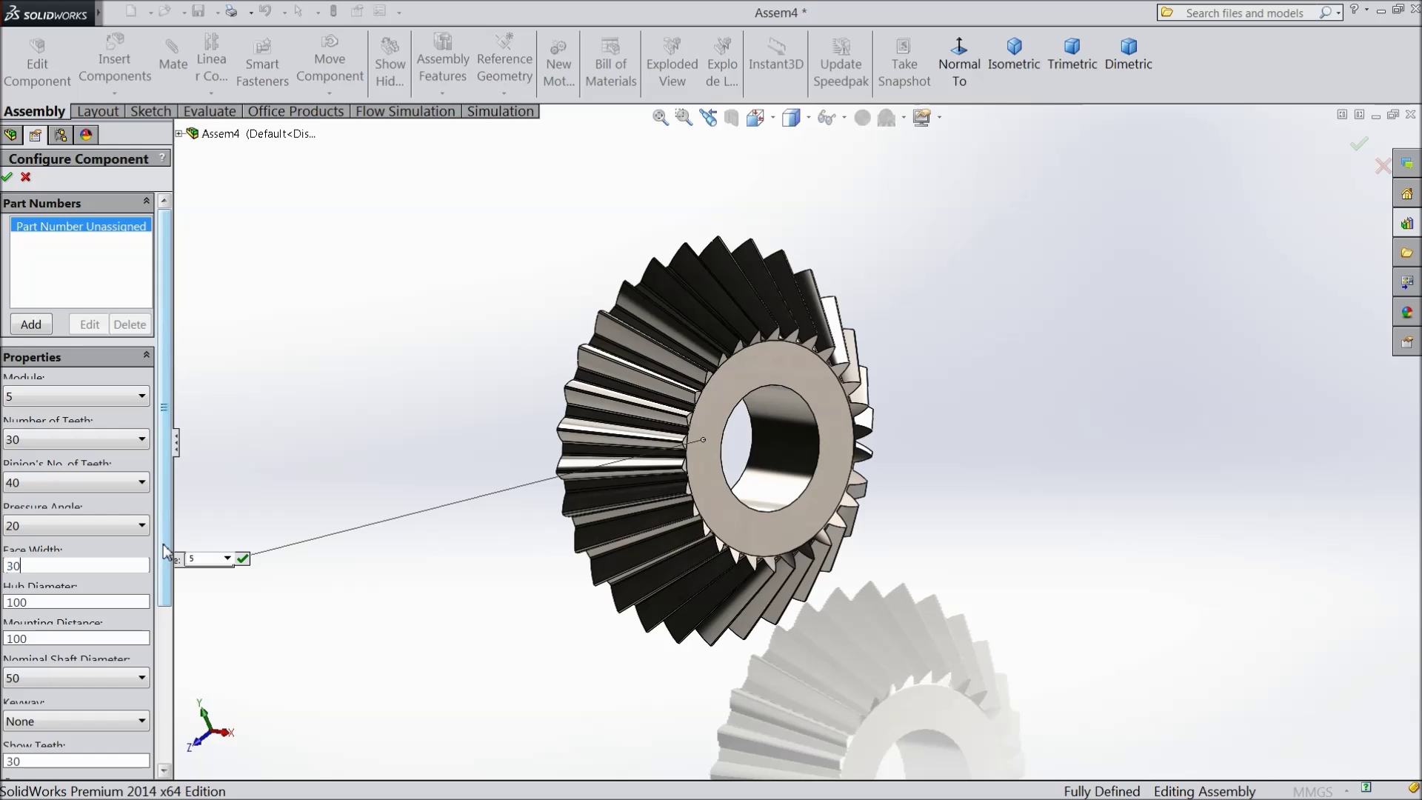
pyautogui.click(387, 413)
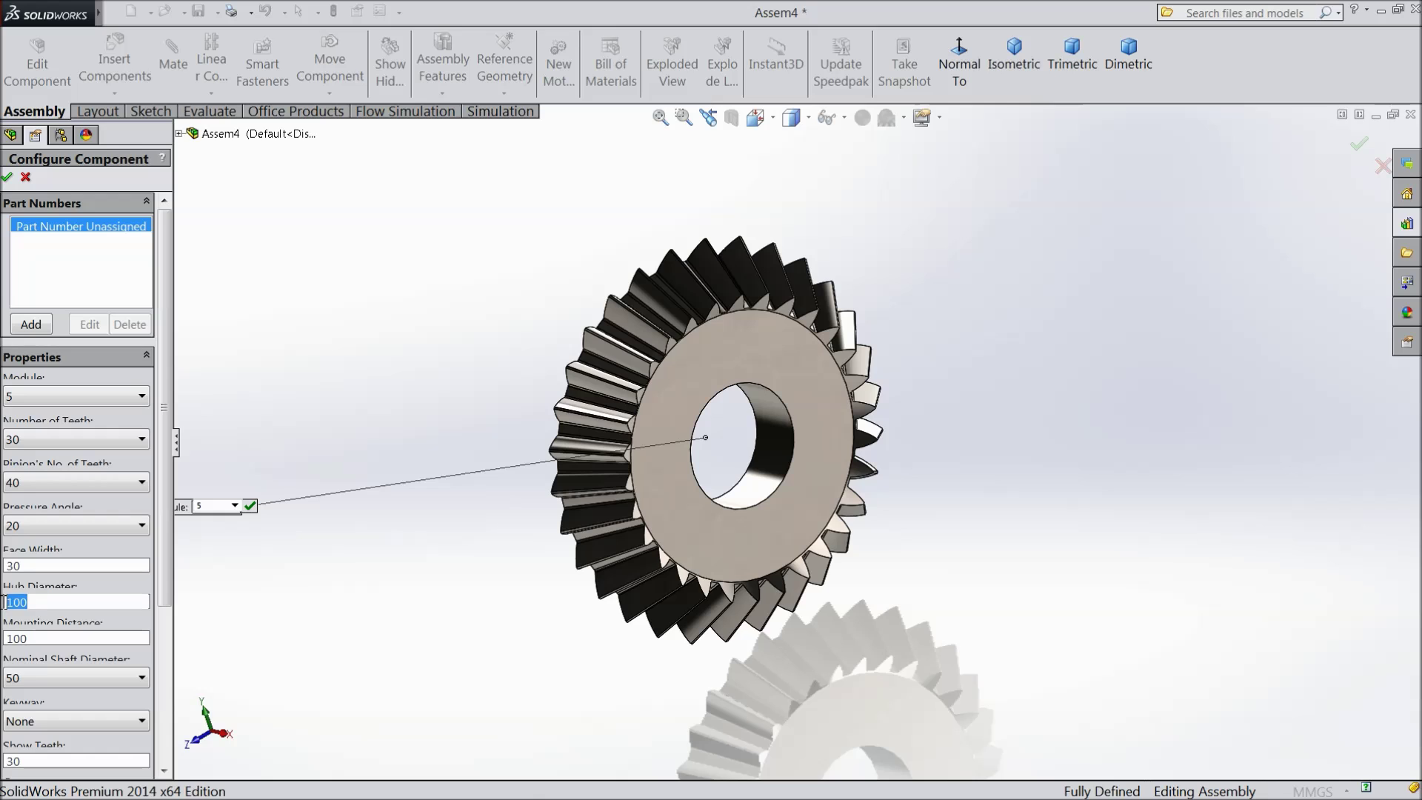
pyautogui.click(349, 584)
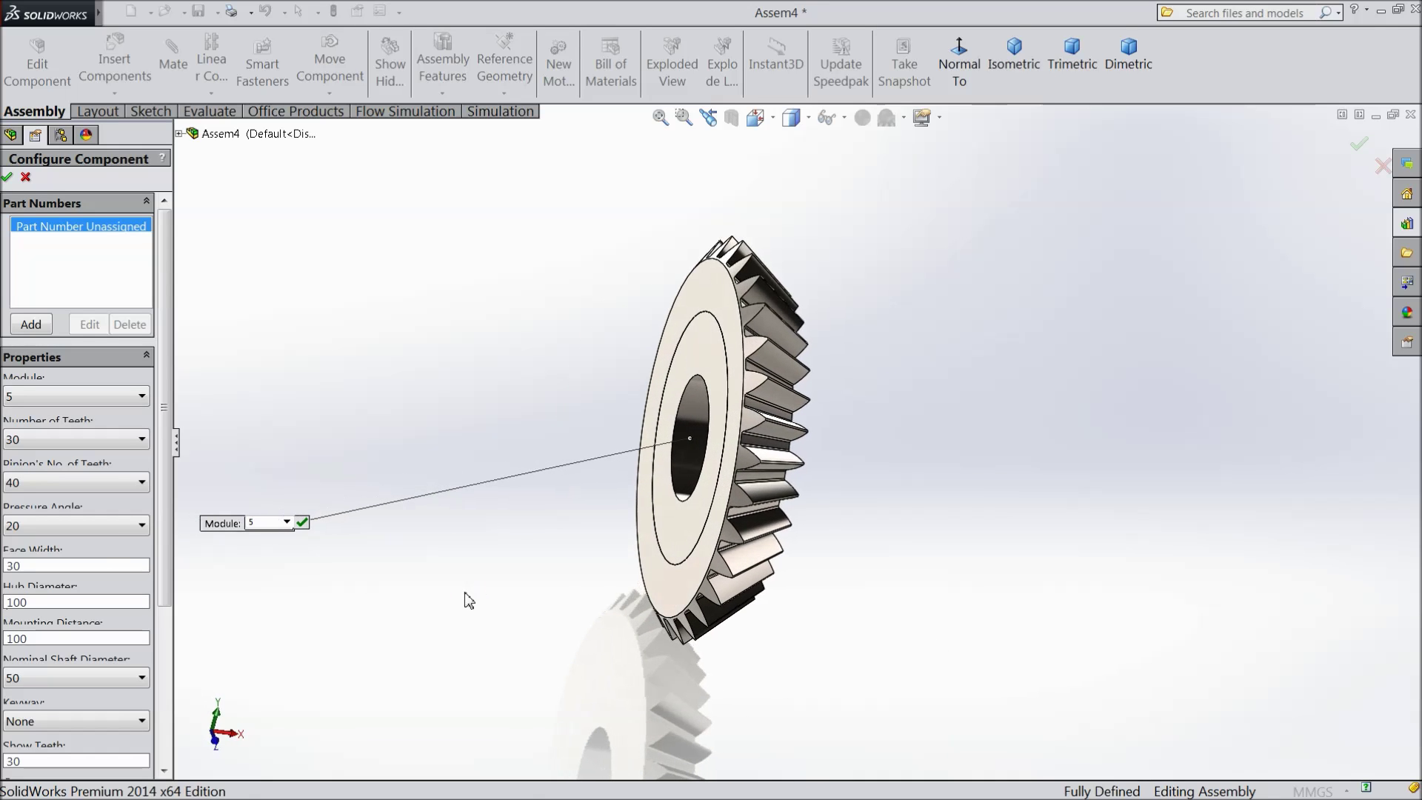
# - Change Hub Diameter and Mounting Distance from 100 to 50 each
pyautogui.moveTo(38, 600); pyautogui.dragTo(8, 601)
pyautogui.write('50')
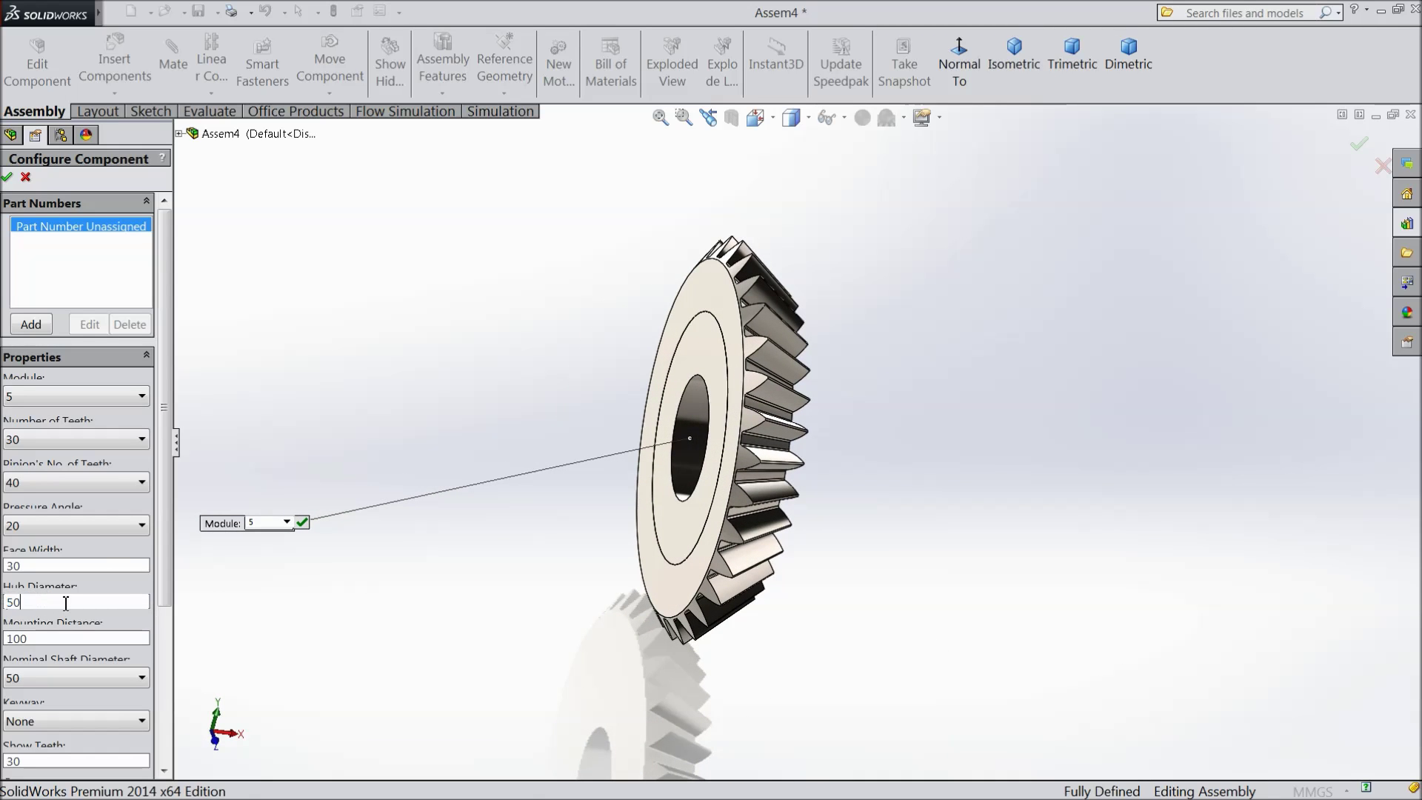
pyautogui.click(442, 438)
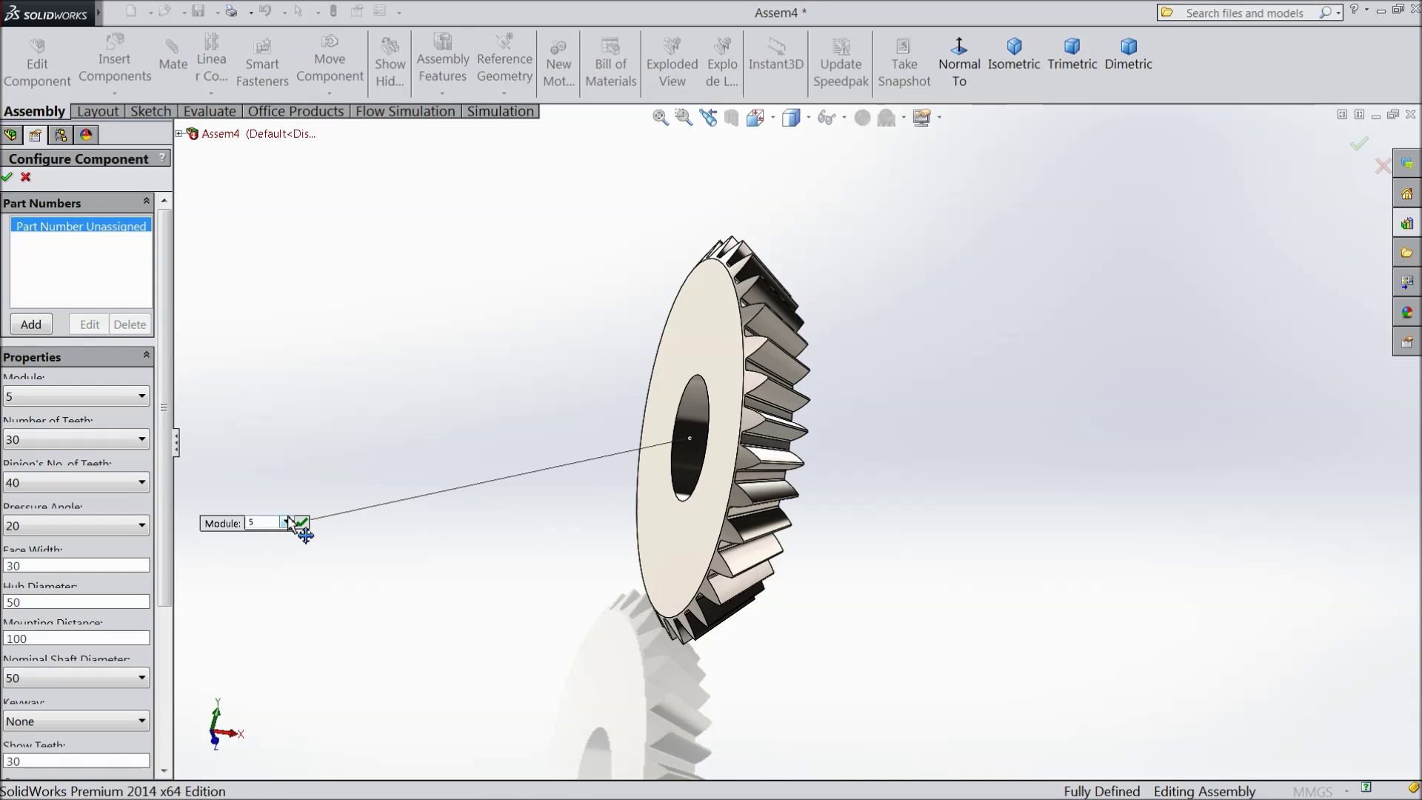
pyautogui.click(46, 637)
pyautogui.moveTo(45, 638); pyautogui.dragTo(6, 638)
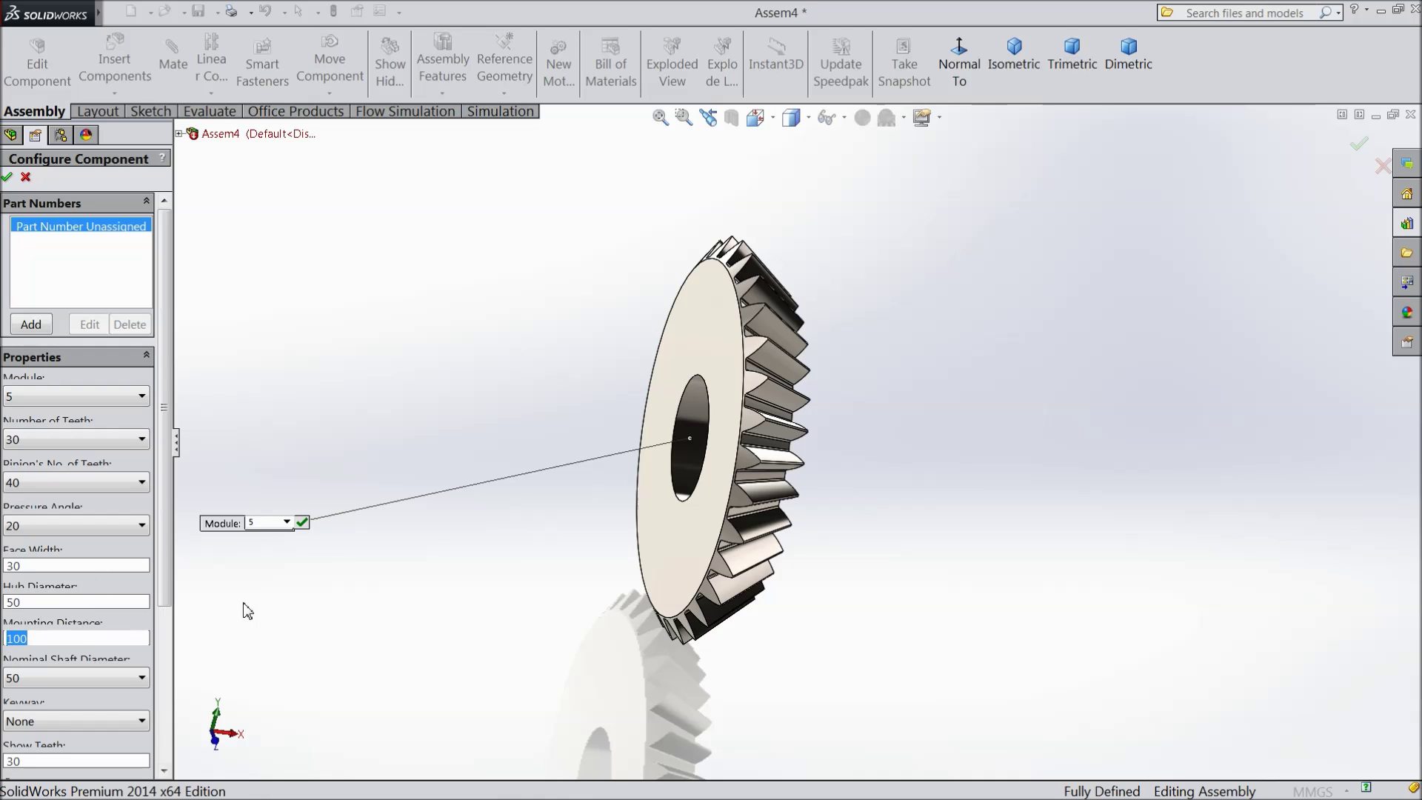
pyautogui.write('50')
pyautogui.press('Return')
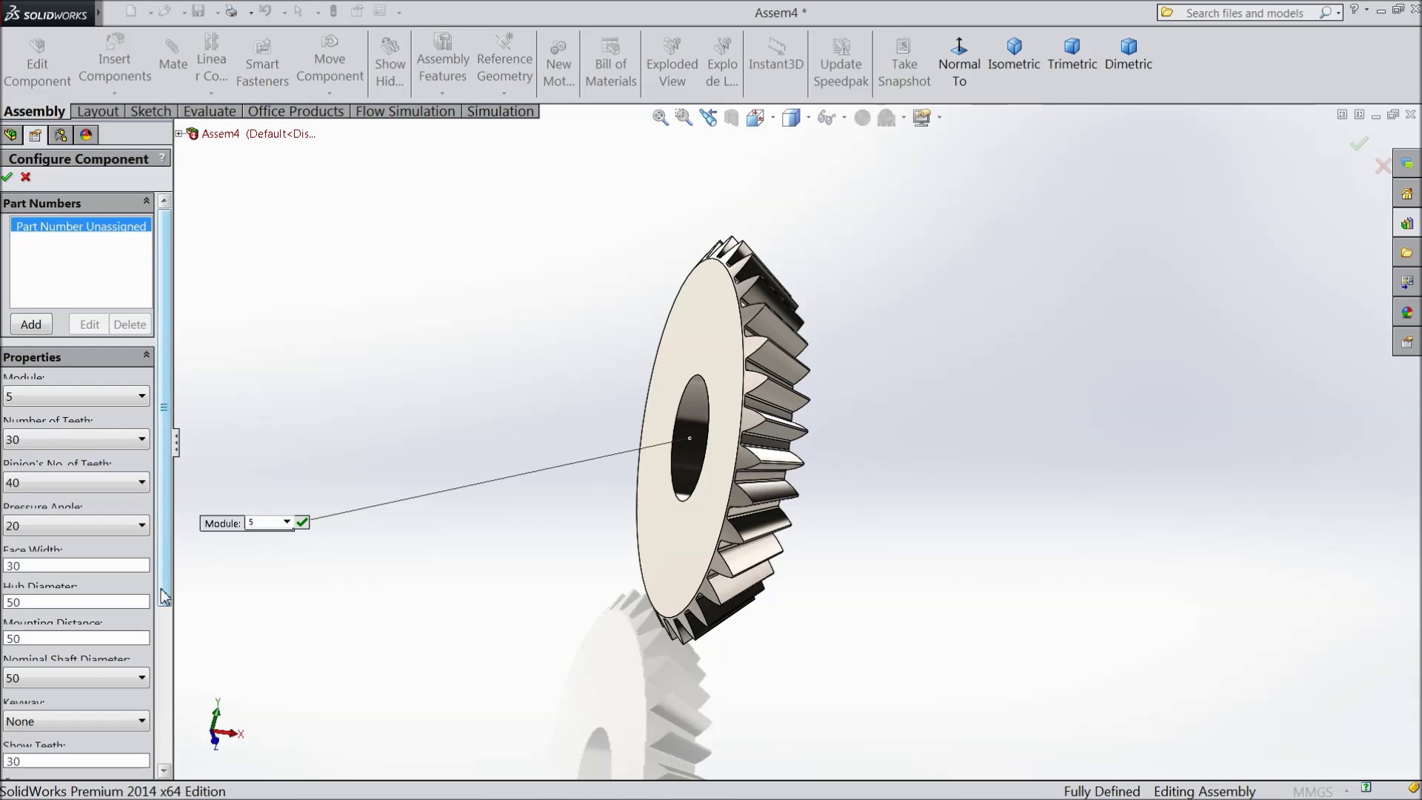
# - Pick 30 as the Nominal Shaft Diameter and view the gear near-frontally
pyautogui.click(34, 678)
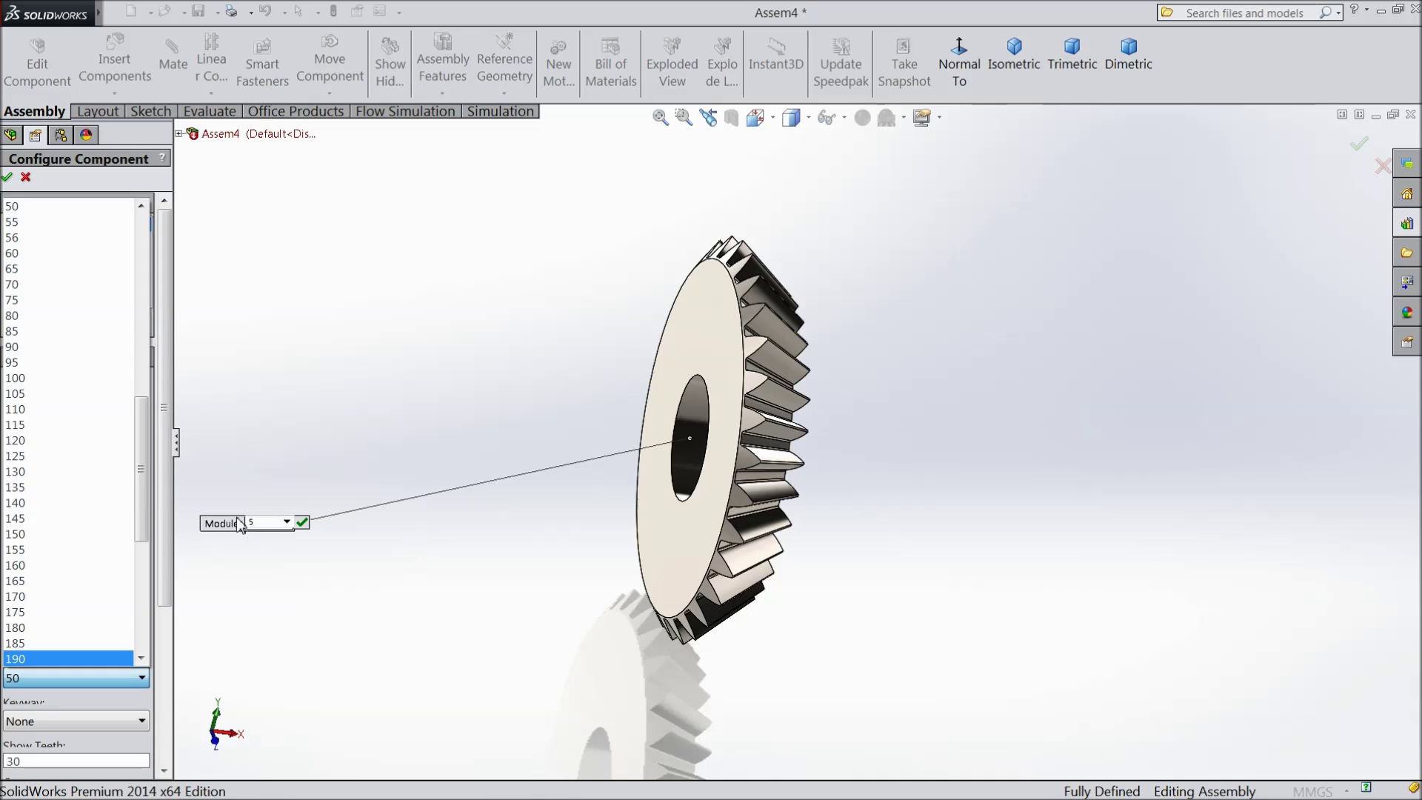
pyautogui.scroll(6, 41, 342)
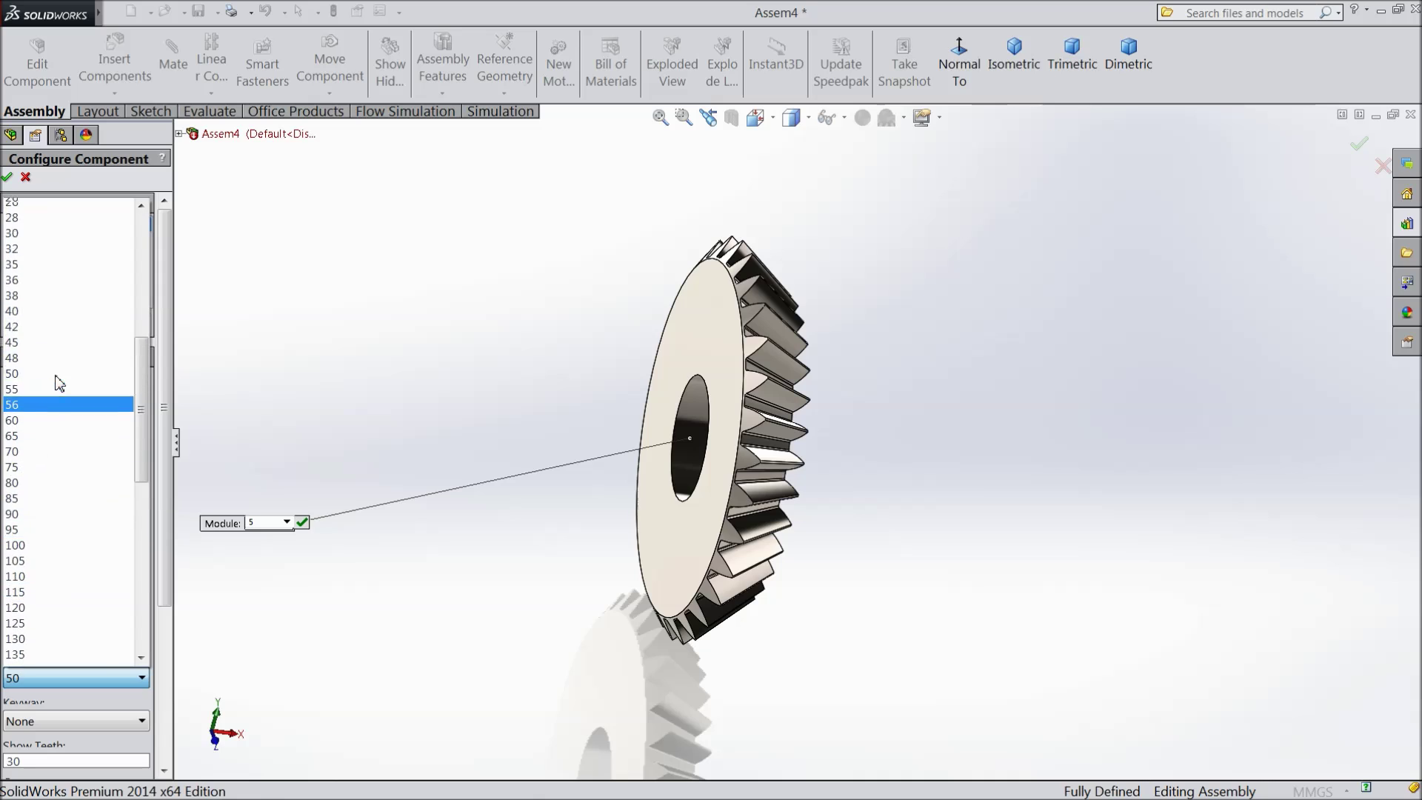
pyautogui.click(41, 345)
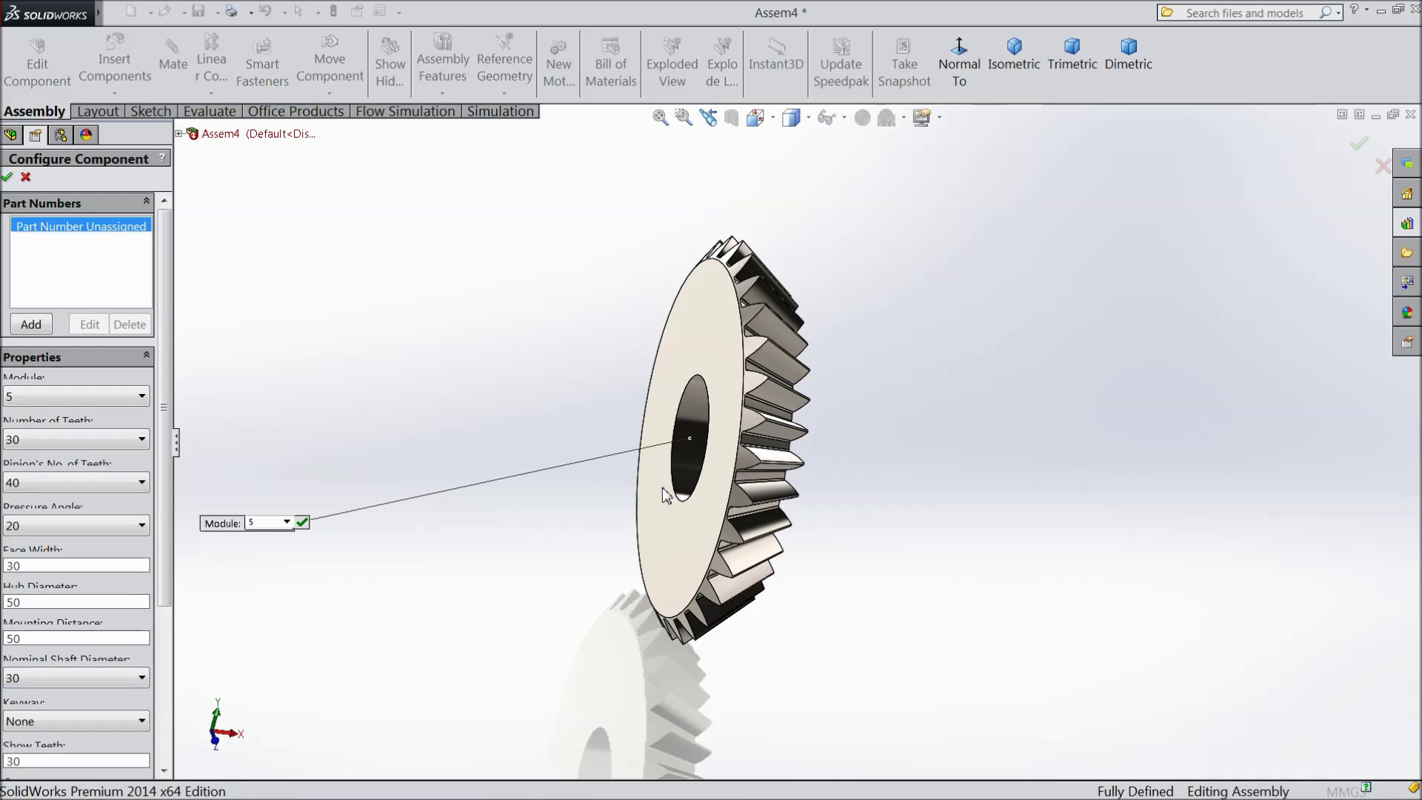
pyautogui.moveTo(580, 509); pyautogui.dragTo(634, 548, button='middle')
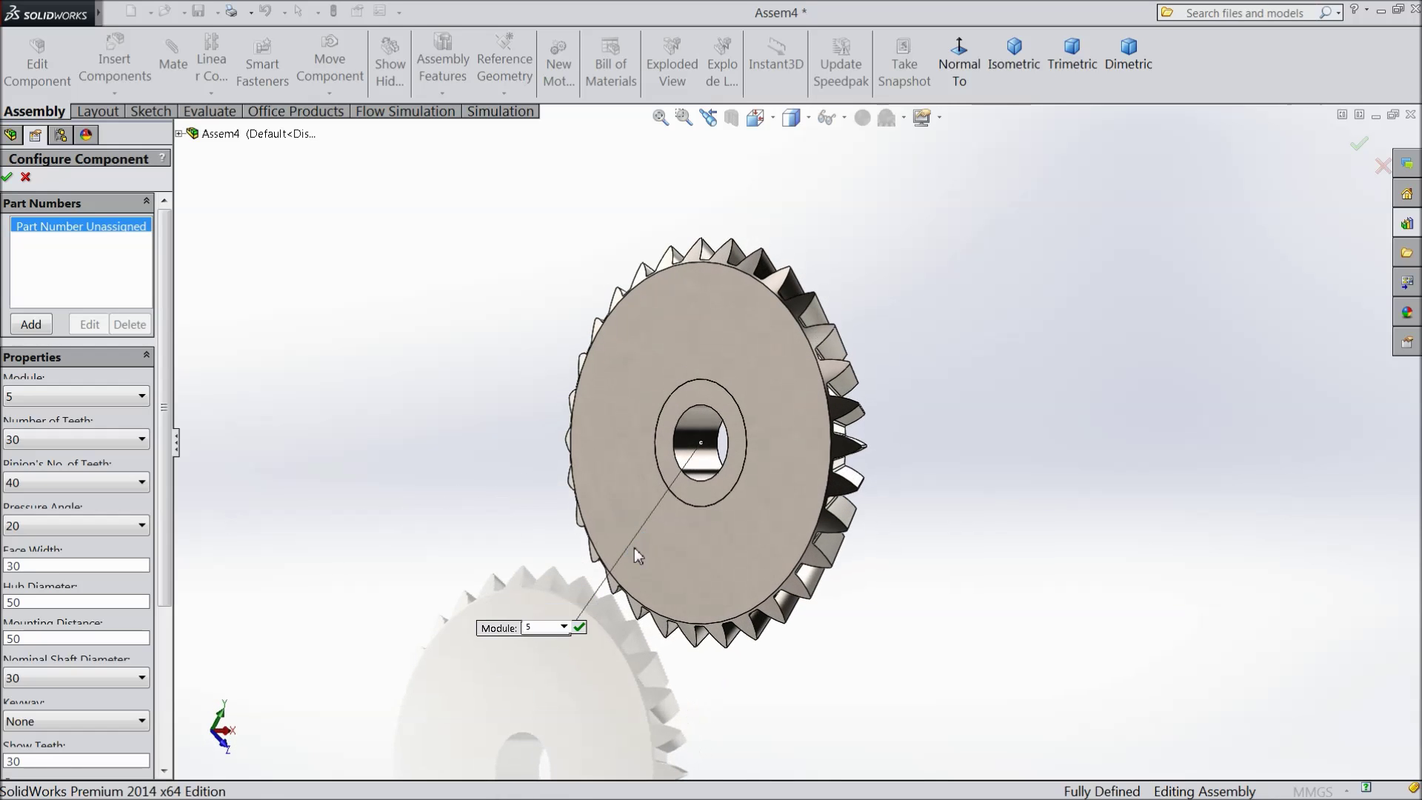
pyautogui.scroll(-3, 666, 483)
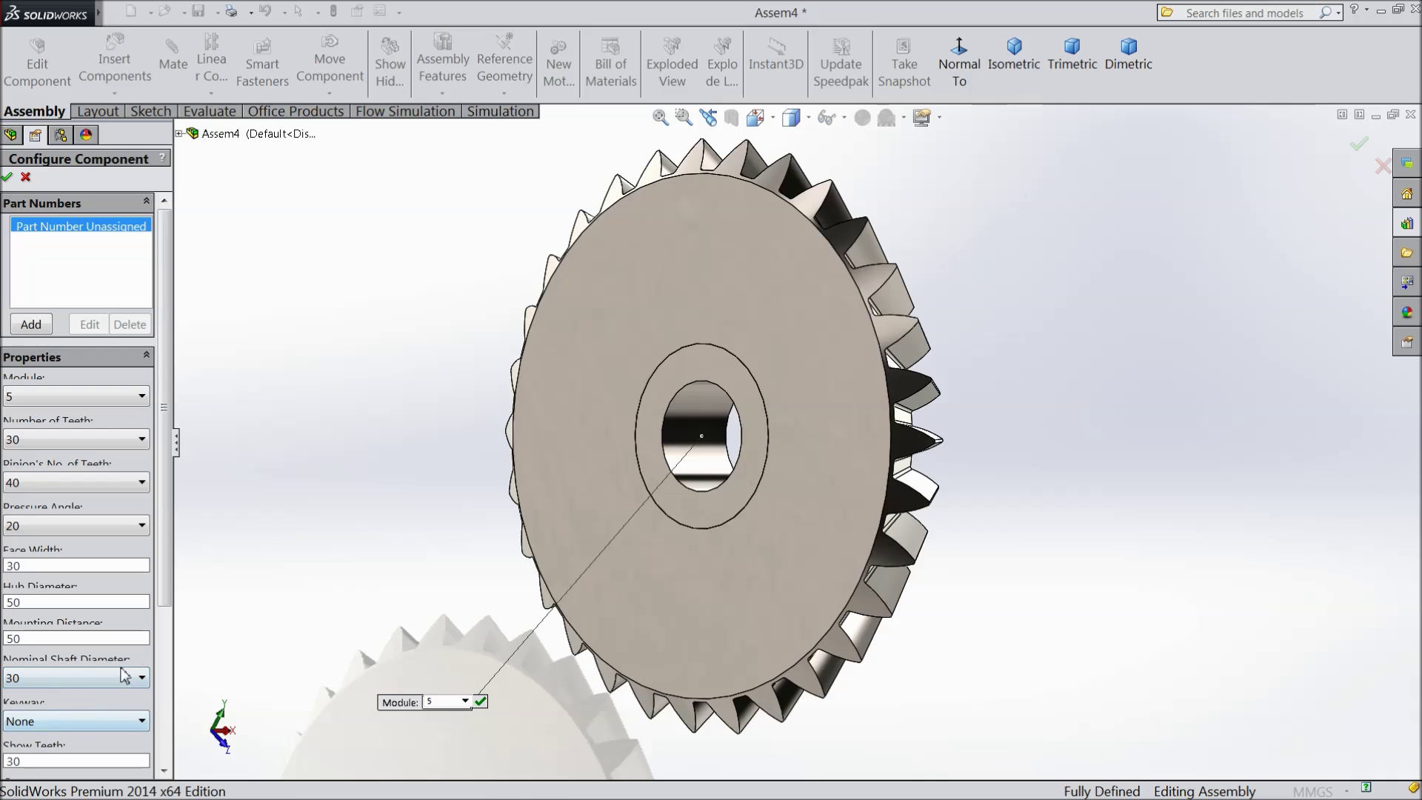
pyautogui.scroll(-3, 164, 684)
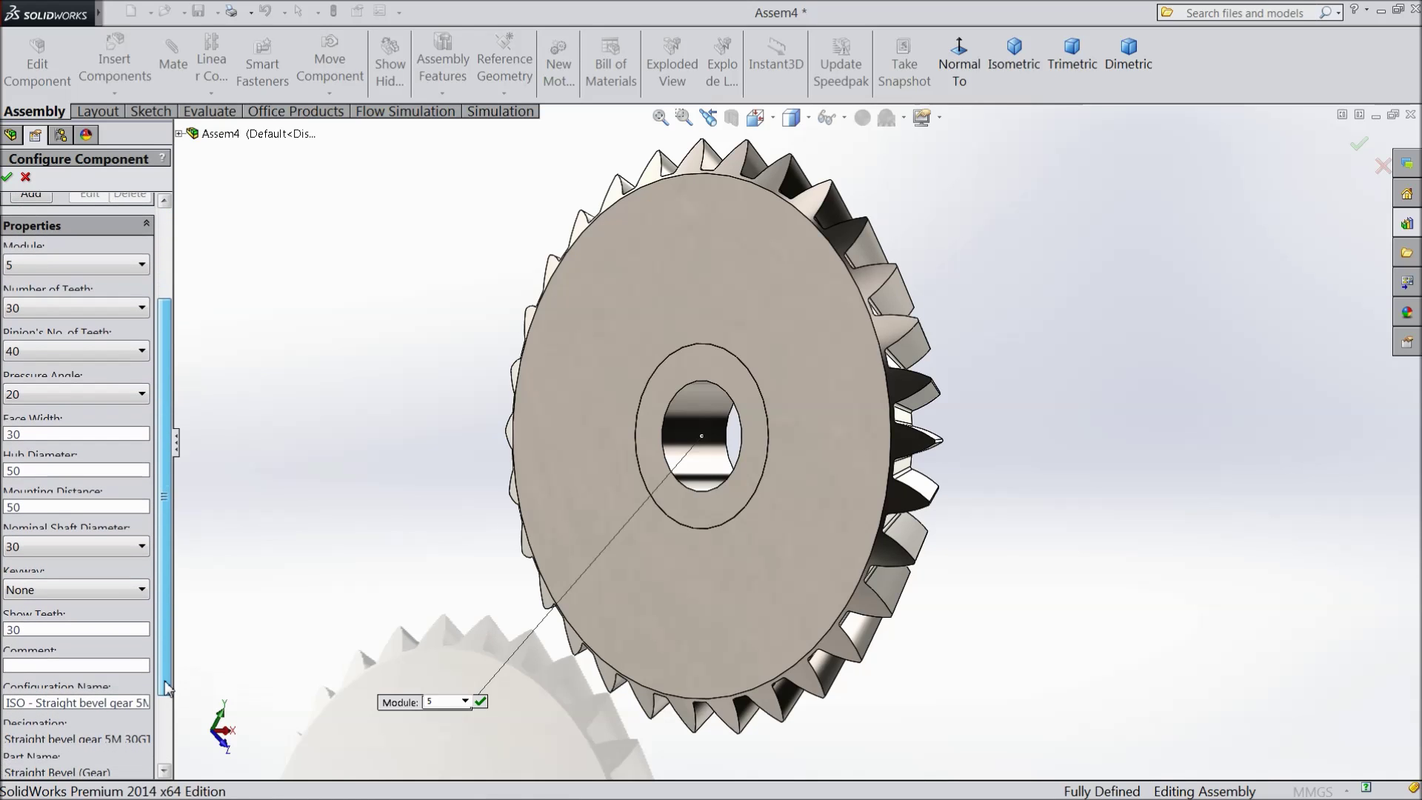
pyautogui.scroll(-1, 164, 687)
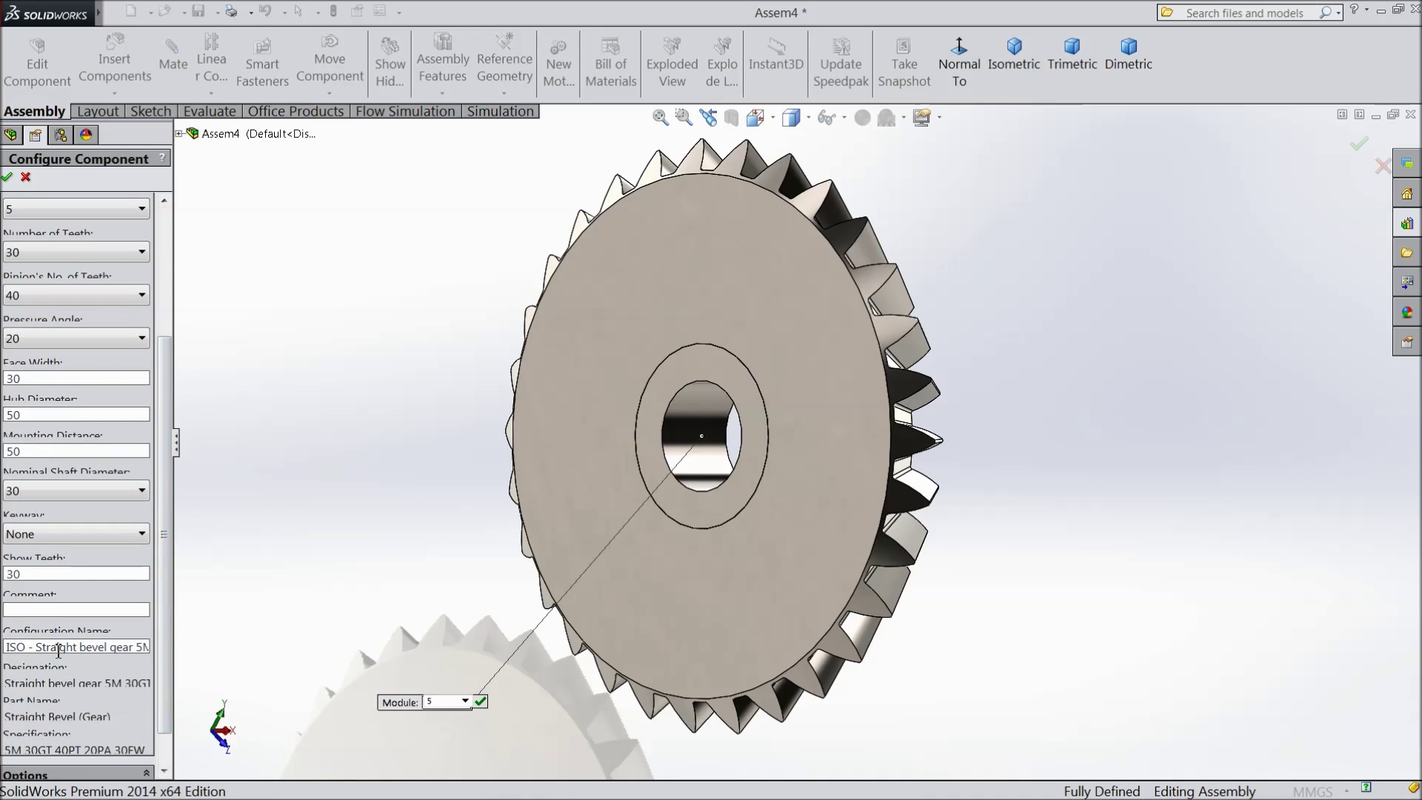
# - Inspect the gear from side and face-on views, then accept the configuration
pyautogui.moveTo(432, 523); pyautogui.dragTo(442, 561, button='middle')
pyautogui.scroll(2, 442, 561)
pyautogui.moveTo(806, 563); pyautogui.dragTo(605, 462, button='middle')
pyautogui.scroll(3, 710, 541)
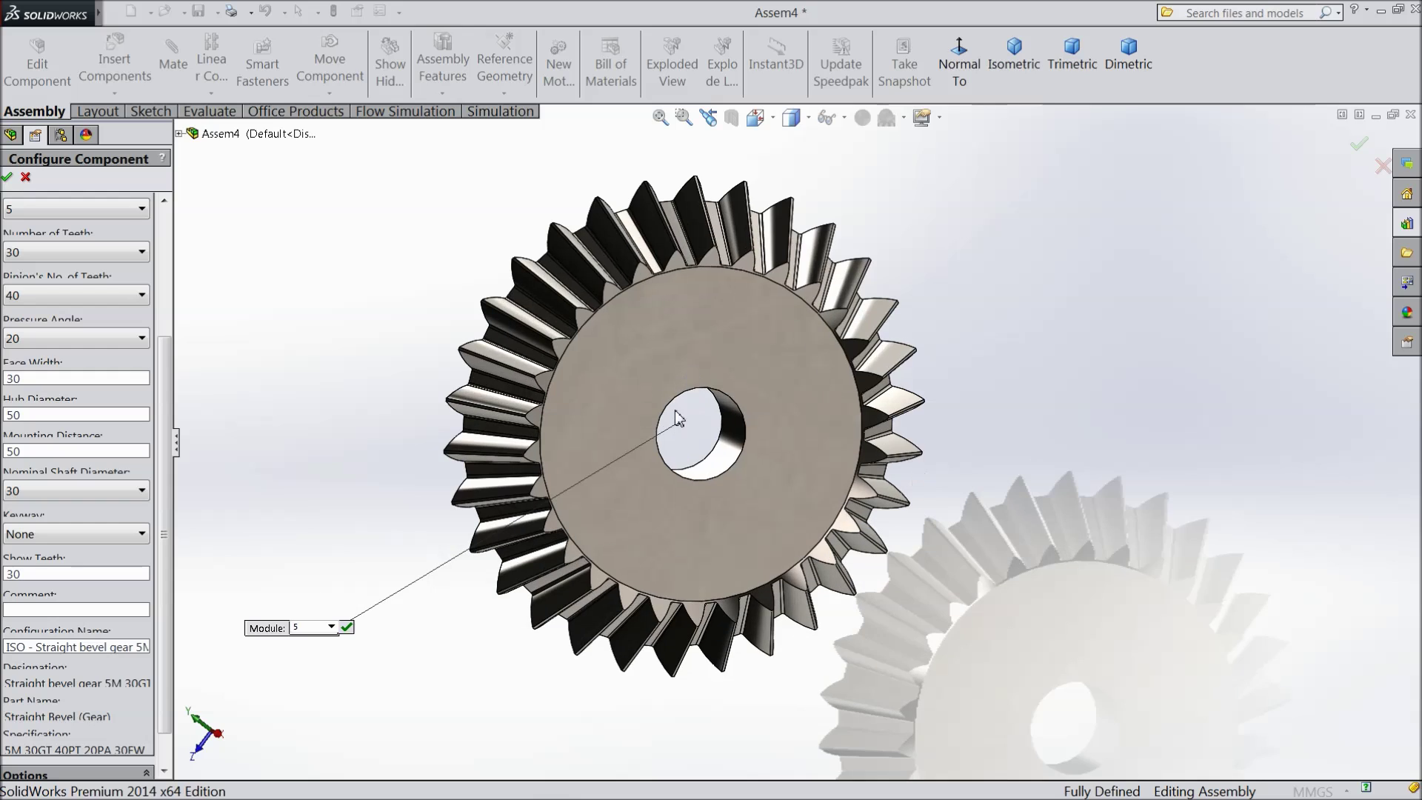
pyautogui.moveTo(679, 364); pyautogui.dragTo(695, 424, button='middle')
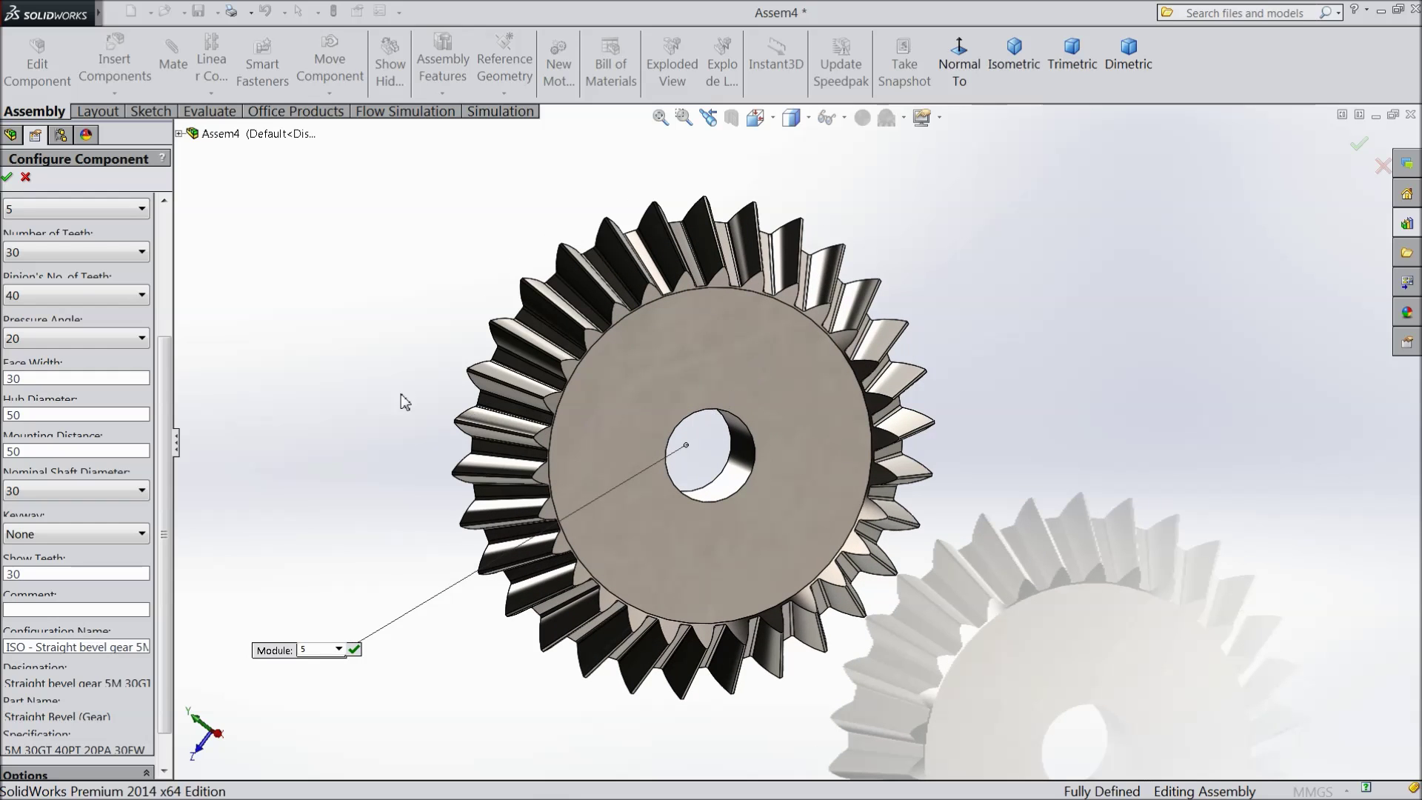
pyautogui.click(6, 176)
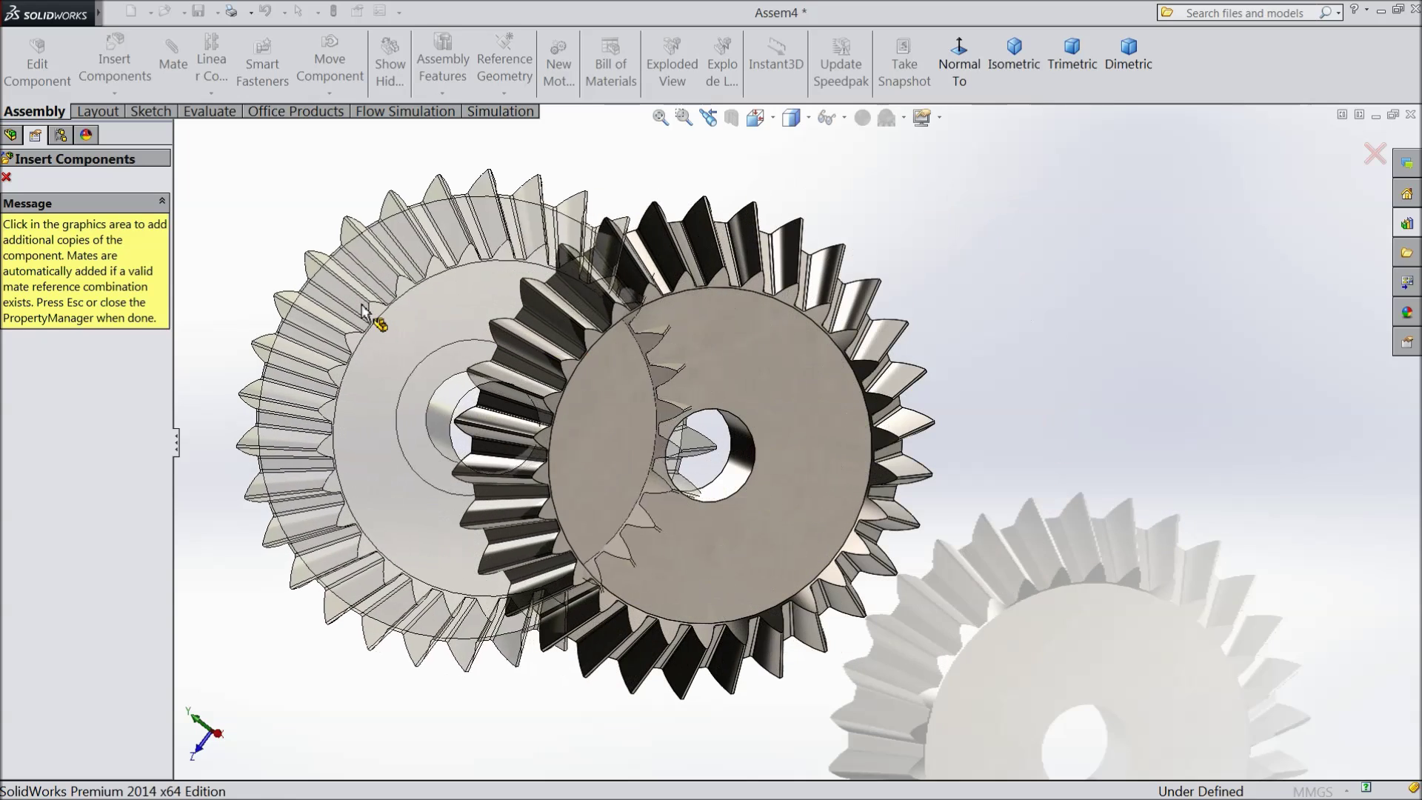
# - Place a second bevel gear copy beside the first and close Insert Components
pyautogui.click(355, 323)
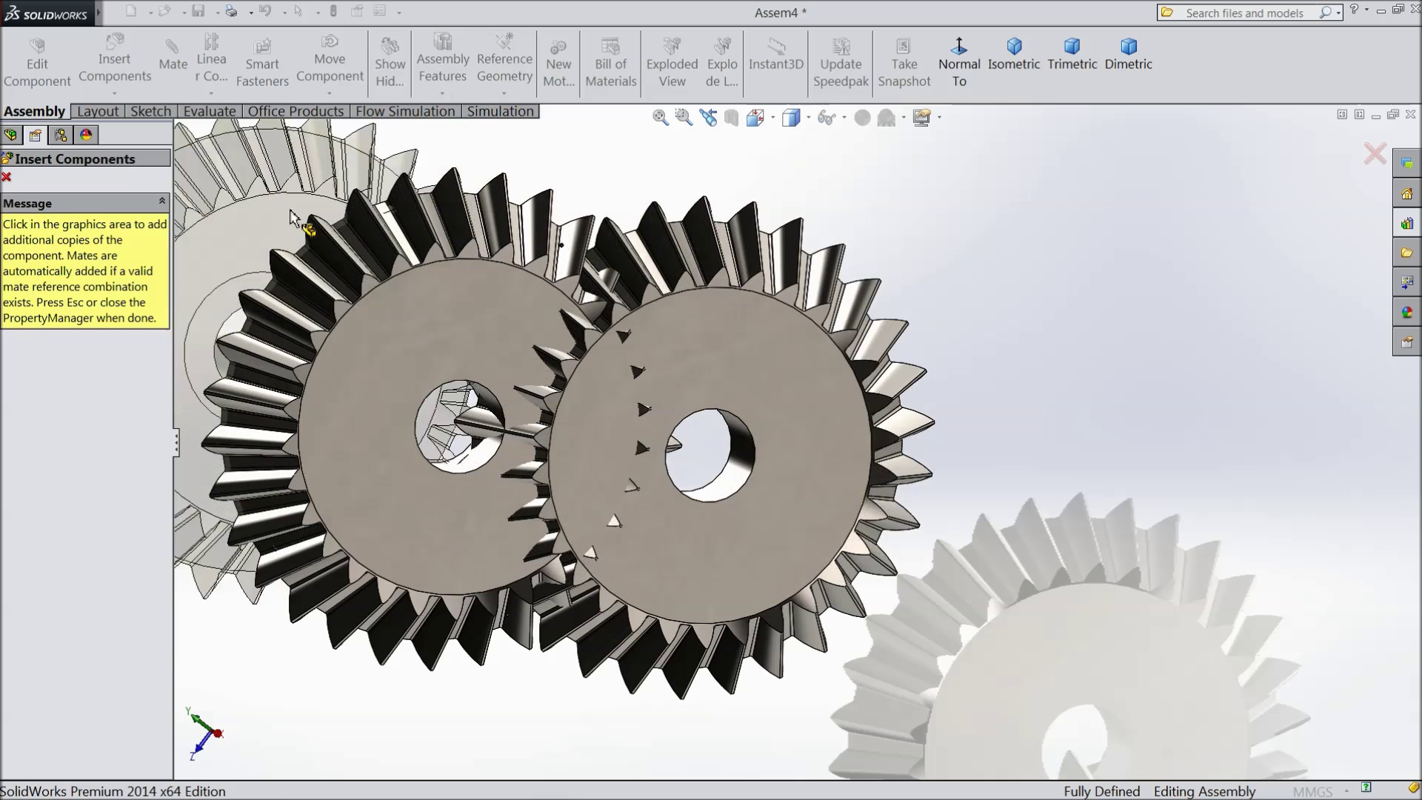
pyautogui.click(6, 177)
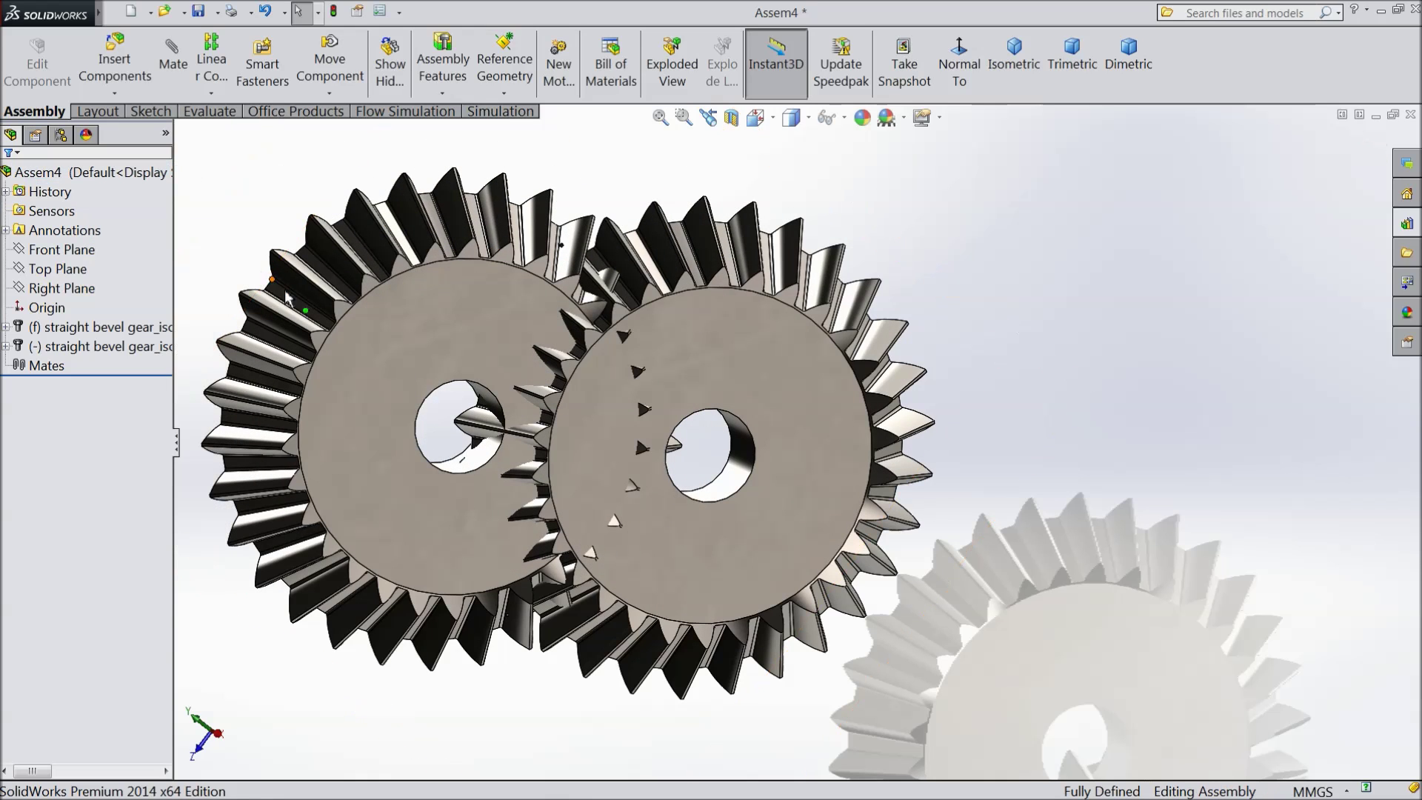
# - Delete the second gear copy, confirming the deletion, leaving the original fixed gear
pyautogui.press('f')
pyautogui.click(535, 403)
pyautogui.rightClick(535, 404)
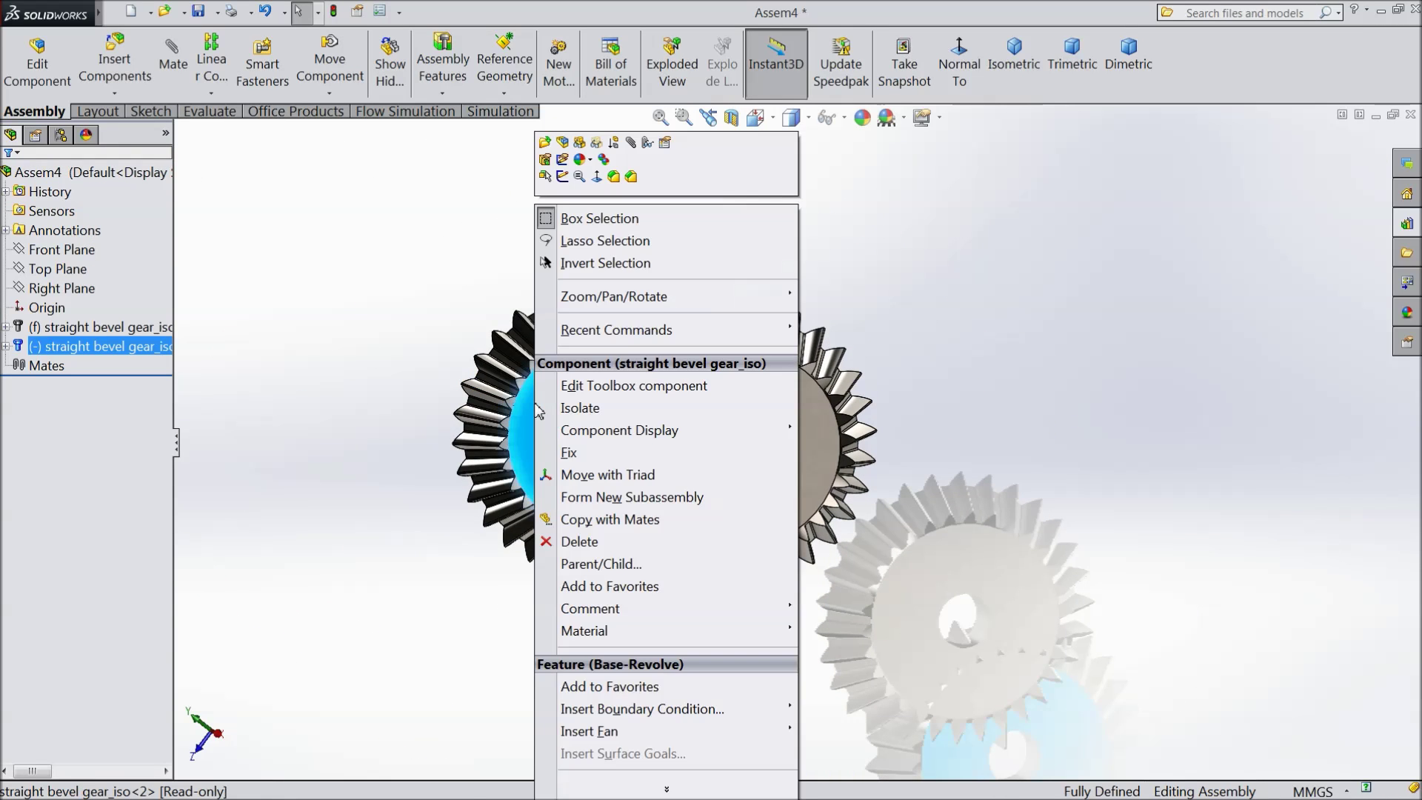
pyautogui.click(596, 546)
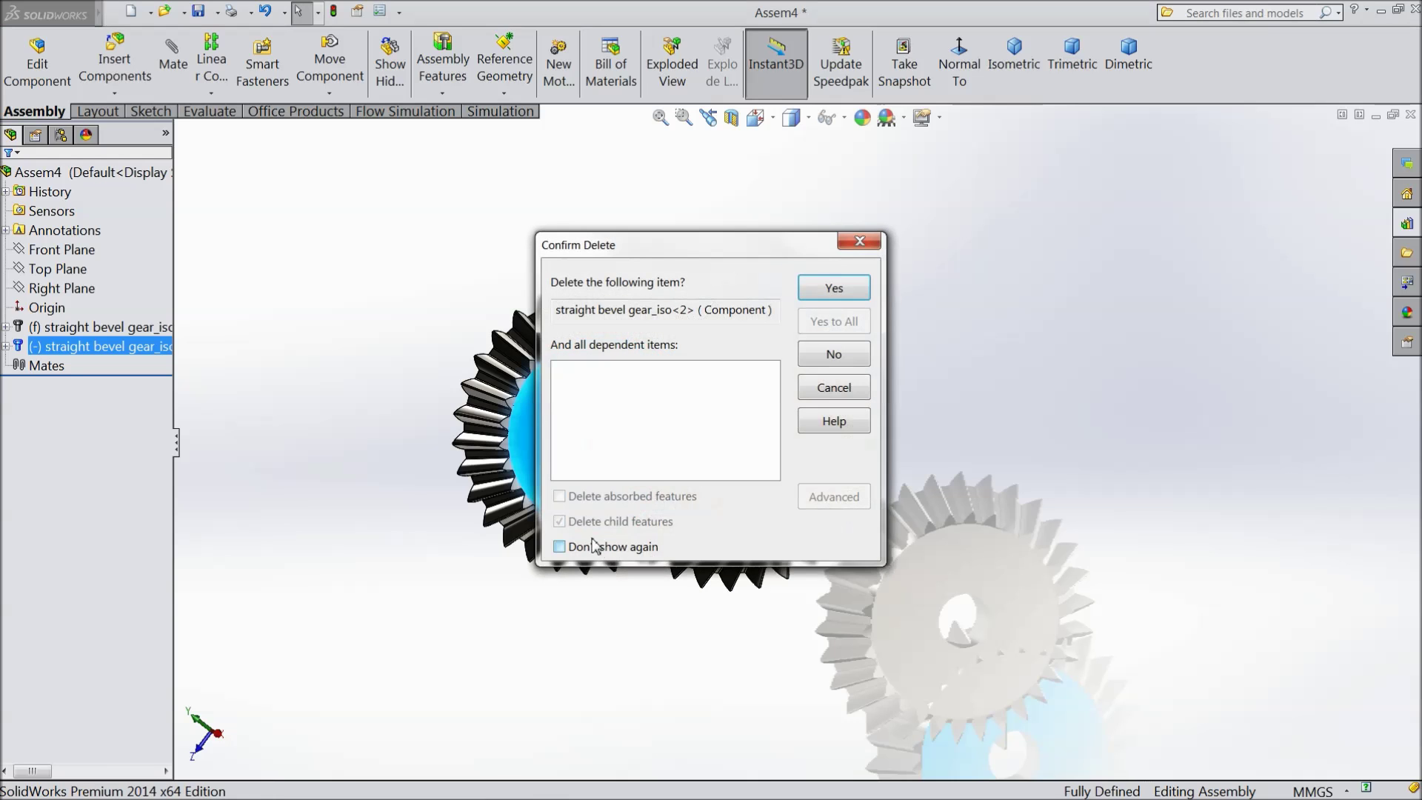
pyautogui.click(844, 288)
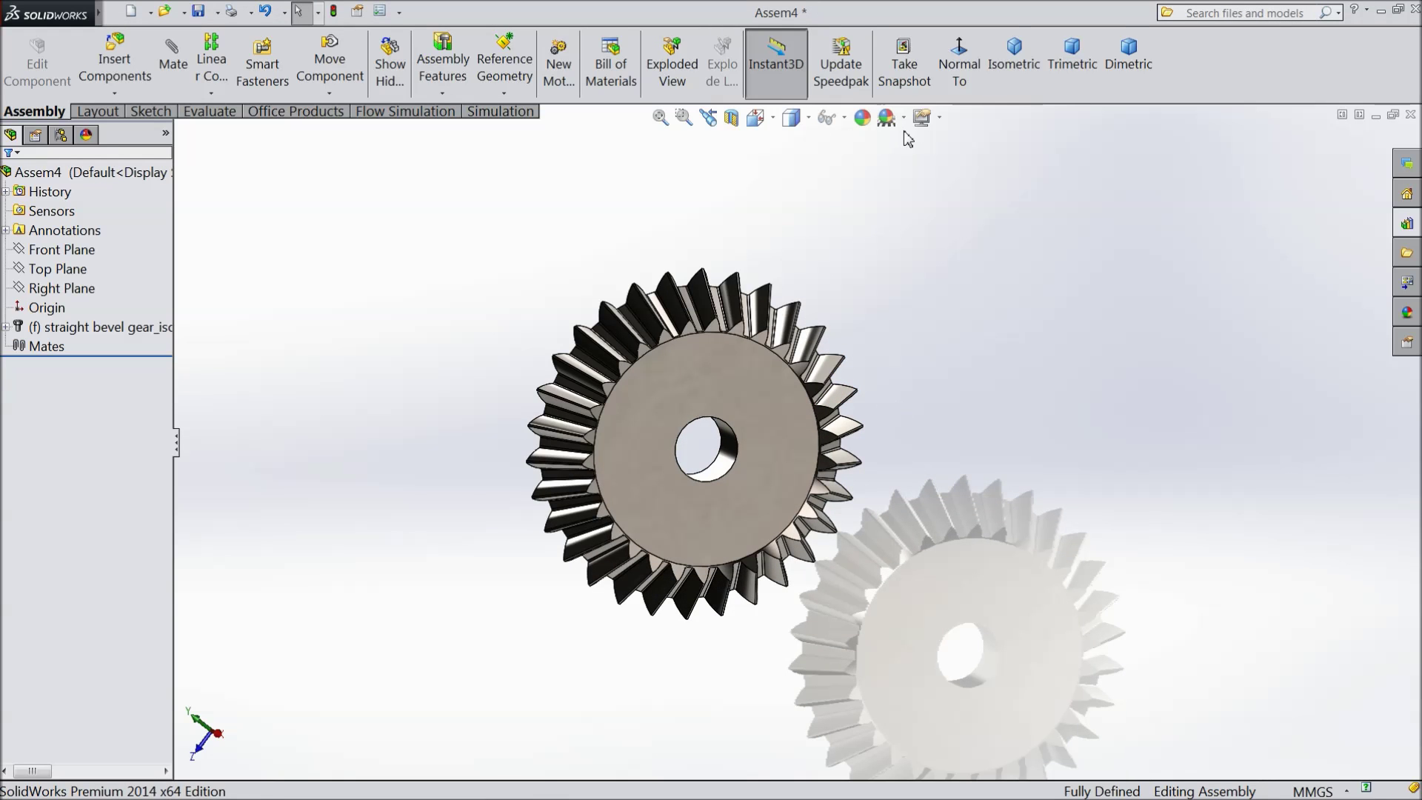
# - Apply the Plain White scene background and orbit around the gear to inspect it
pyautogui.click(929, 59)
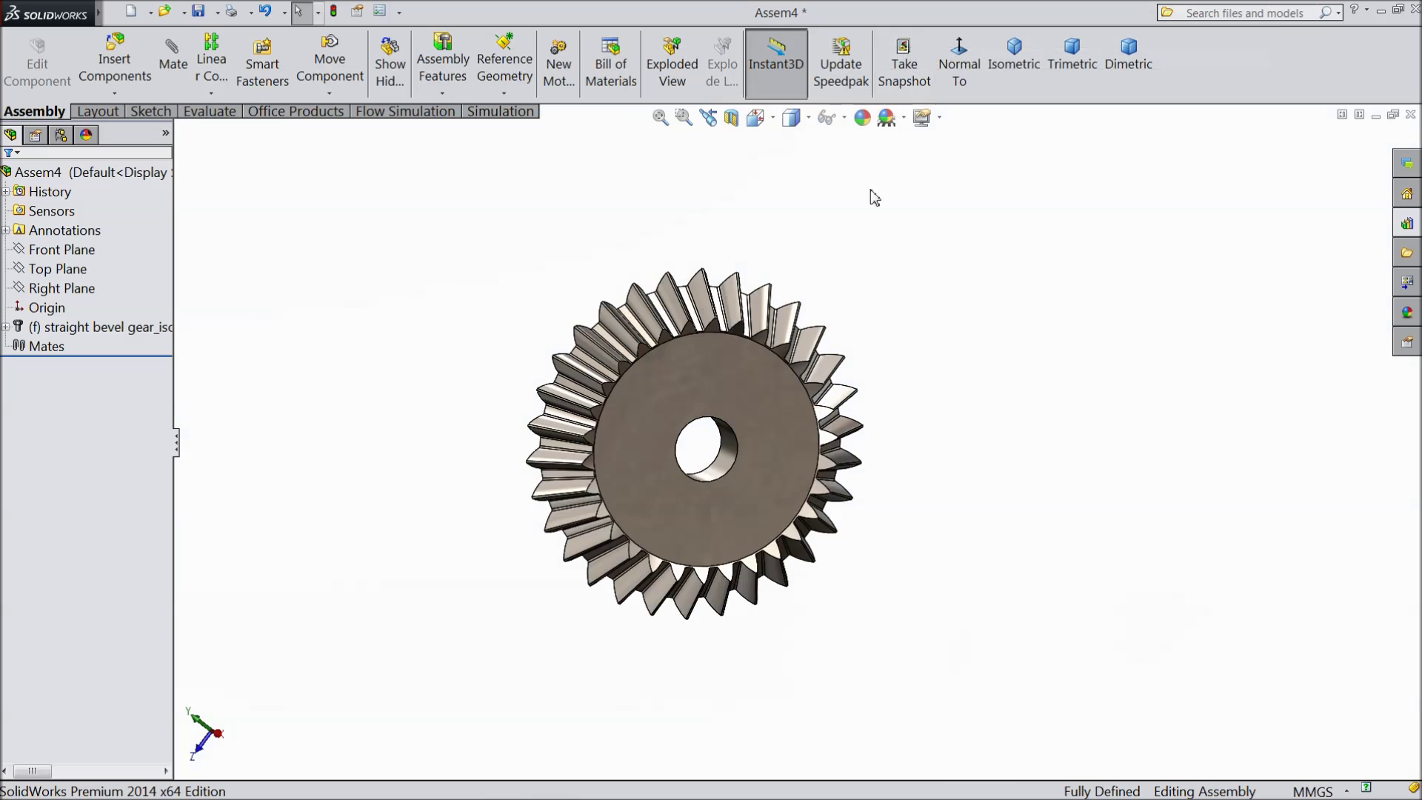
pyautogui.moveTo(916, 293)
pyautogui.mouseDown(button='middle')
pyautogui.moveTo(958, 479)
pyautogui.moveTo(1051, 562)
pyautogui.moveTo(854, 355)
pyautogui.moveTo(867, 279)
pyautogui.moveTo(882, 282)
pyautogui.moveTo(879, 337)
pyautogui.mouseUp(button='middle')
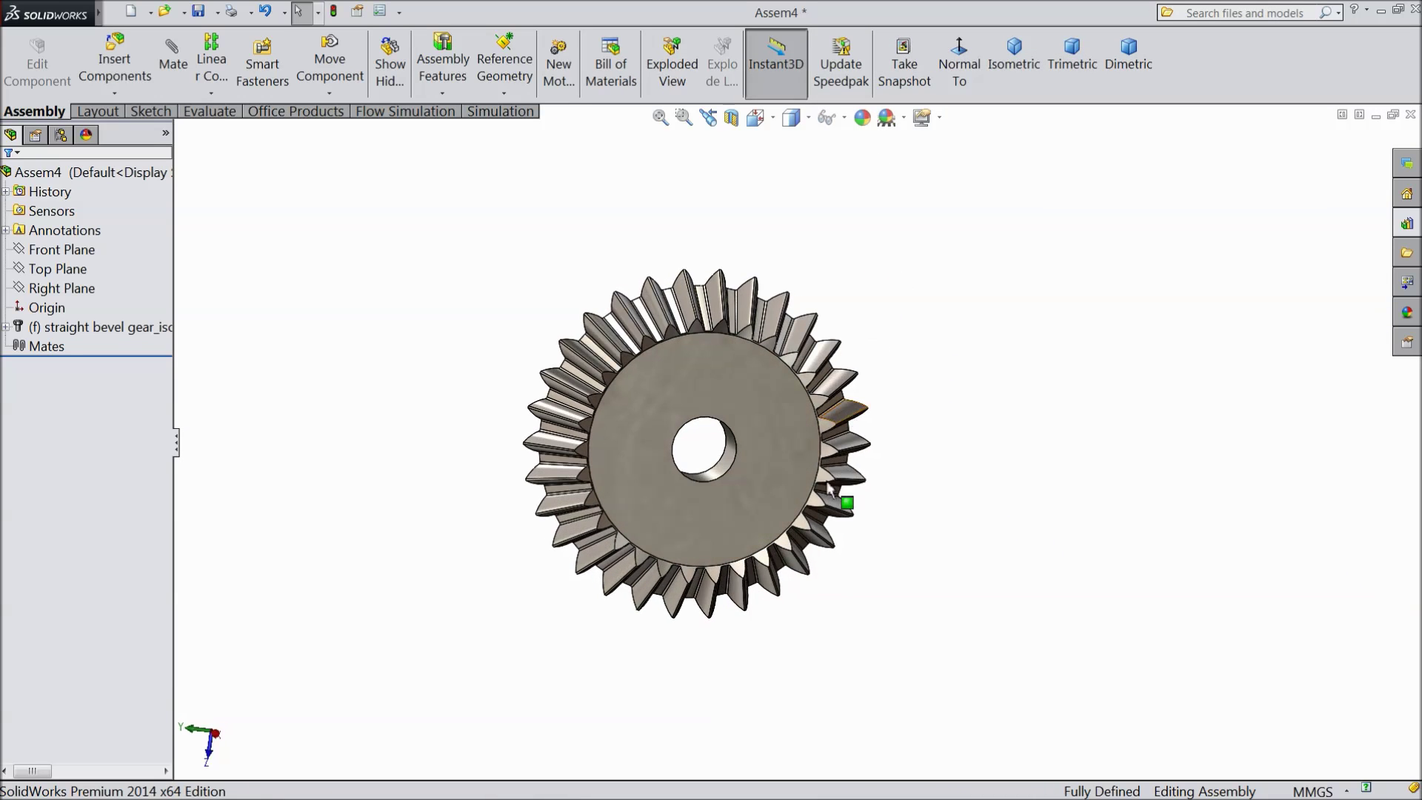
pyautogui.moveTo(703, 445)
pyautogui.mouseDown(button='middle')
pyautogui.moveTo(947, 451)
pyautogui.moveTo(1031, 362)
pyautogui.moveTo(1000, 451)
pyautogui.moveTo(762, 438)
pyautogui.moveTo(701, 367)
pyautogui.moveTo(674, 409)
pyautogui.moveTo(711, 377)
pyautogui.moveTo(698, 379)
pyautogui.mouseUp(button='middle')
pyautogui.press('Escape')
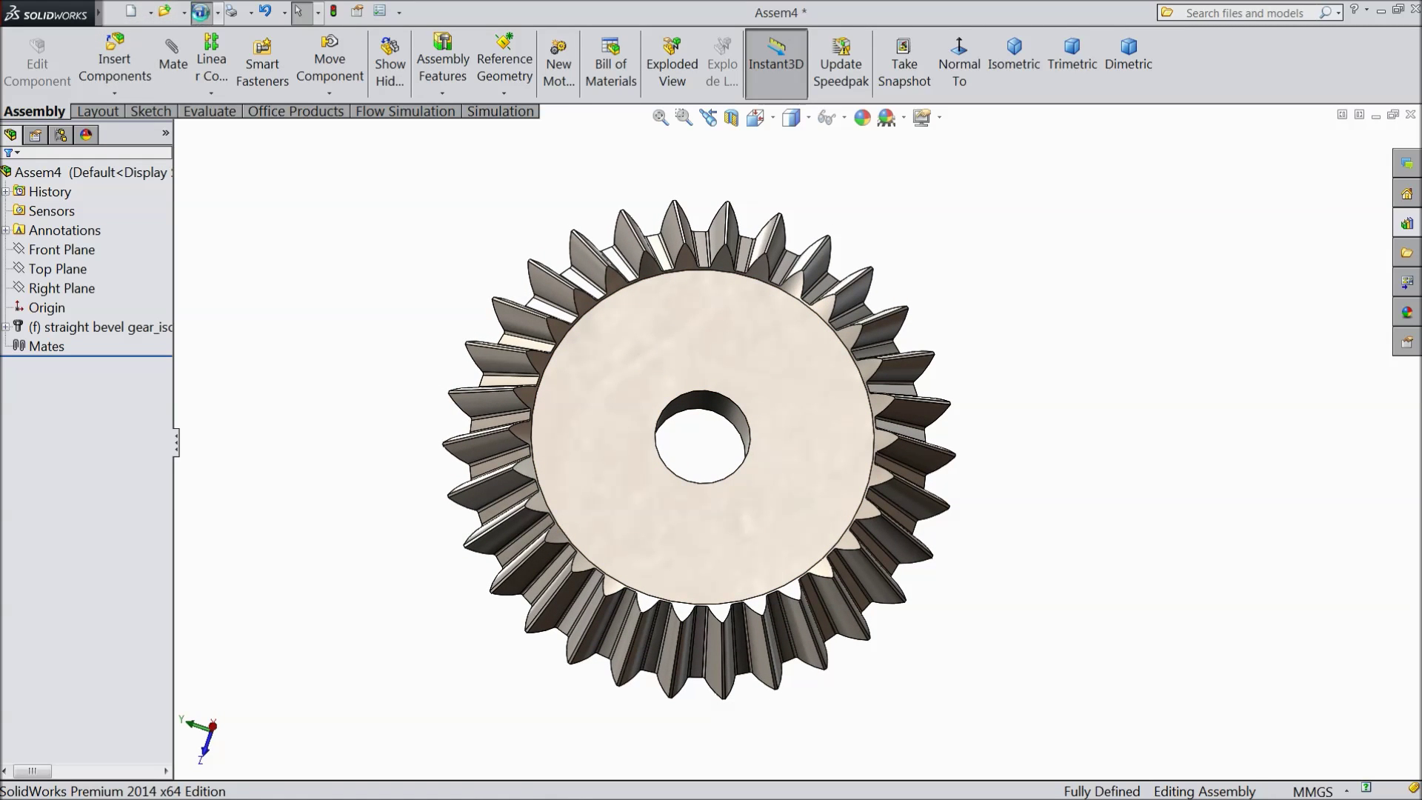
pyautogui.click(200, 13)
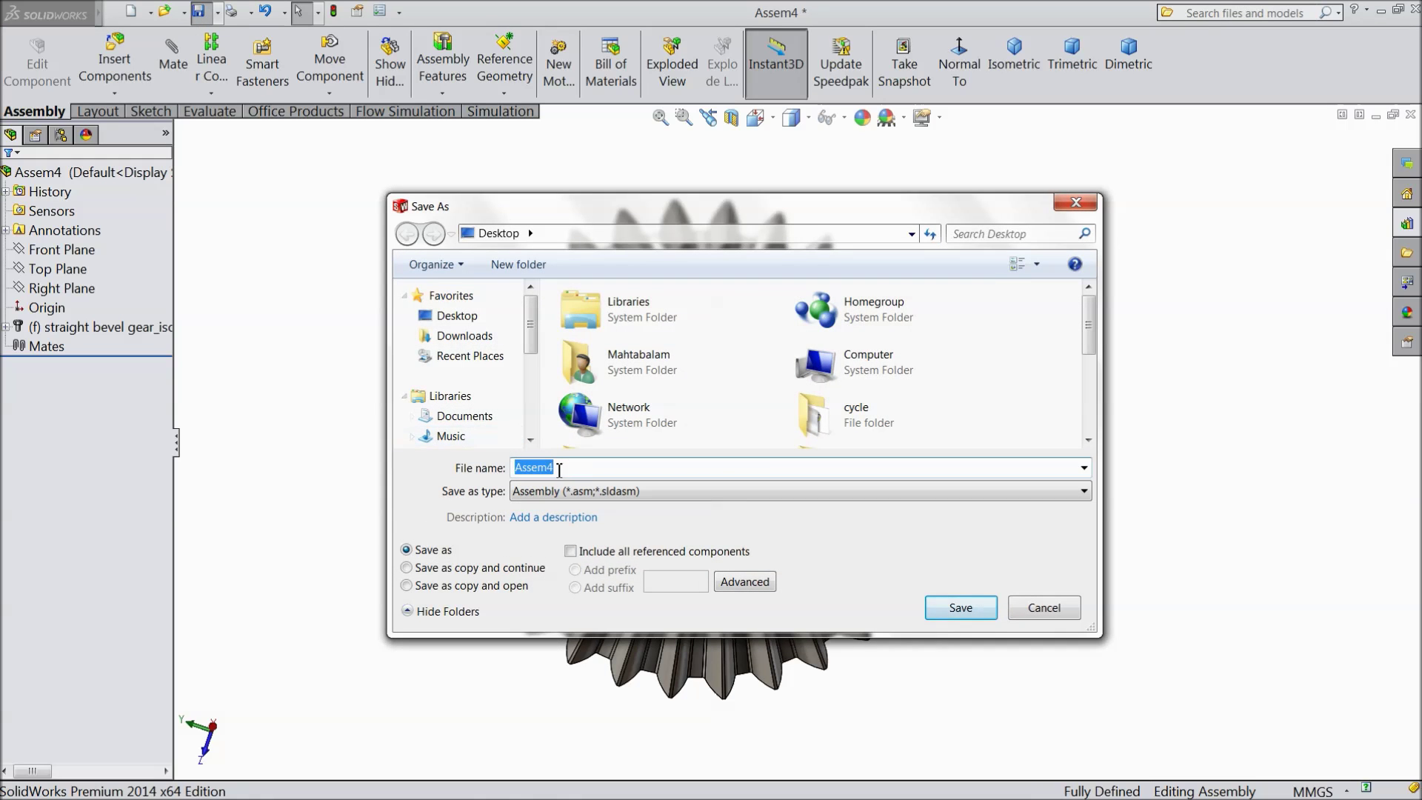
# - Save Assem4 to the Desktop as 'Beval Gear' with a changed Save as type
pyautogui.click(607, 492)
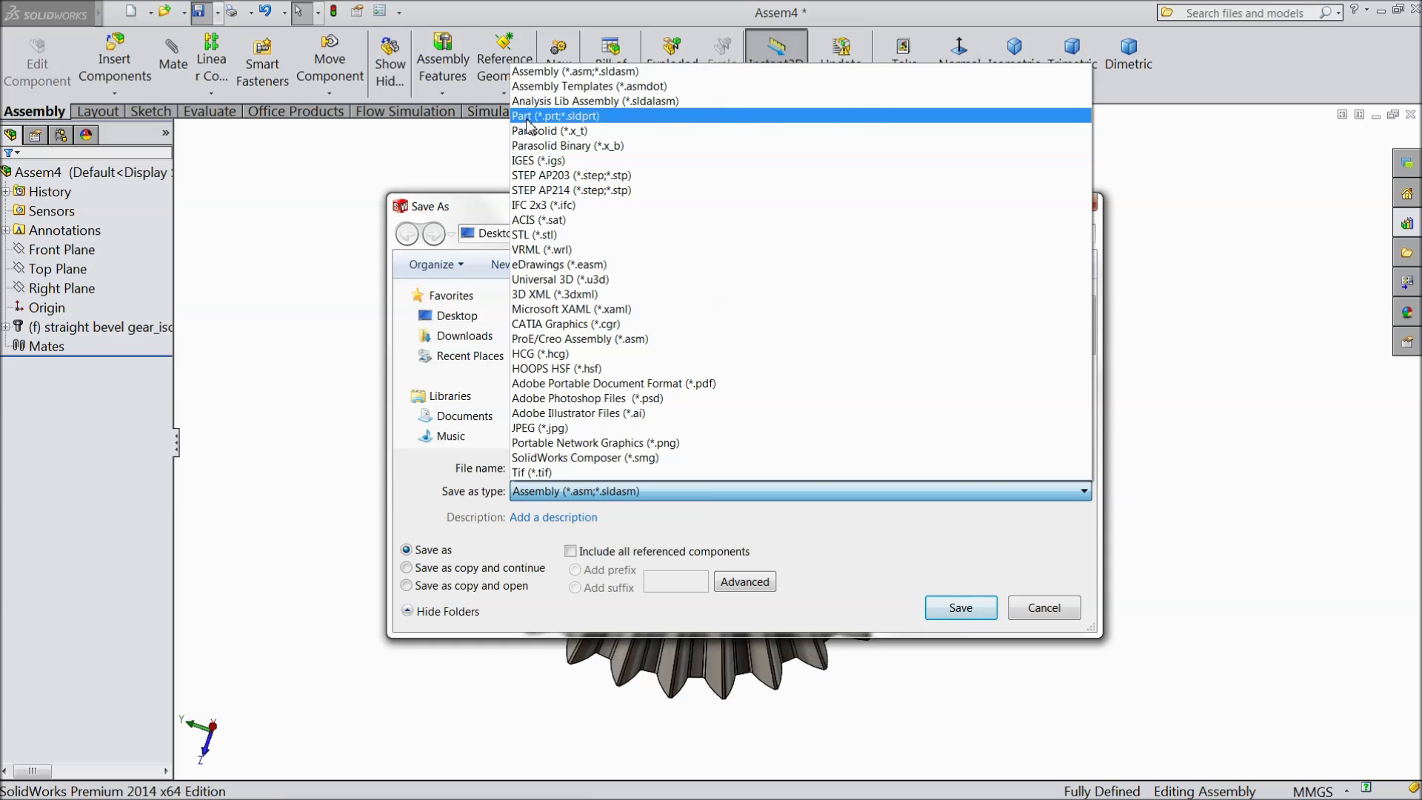
pyautogui.click(578, 115)
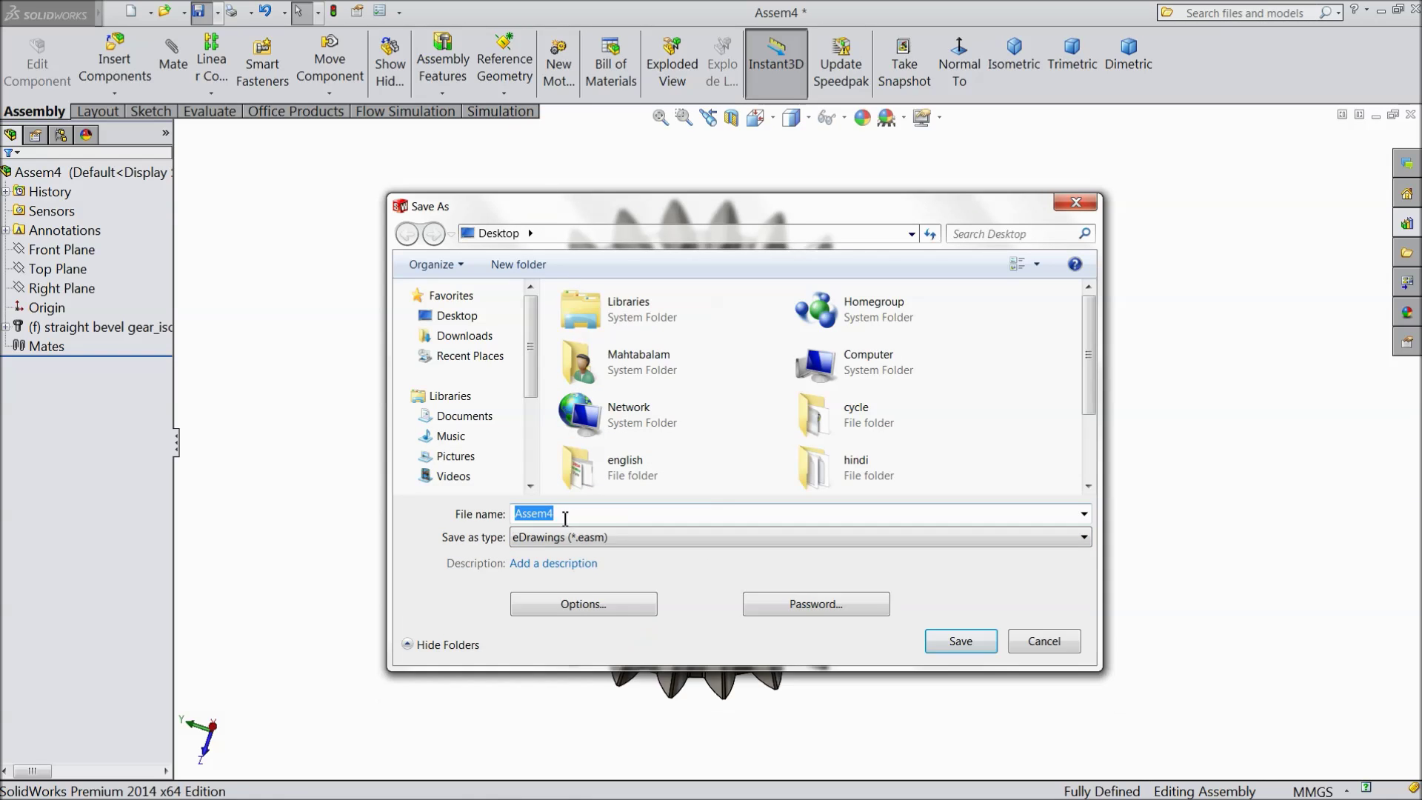
pyautogui.press('Down')
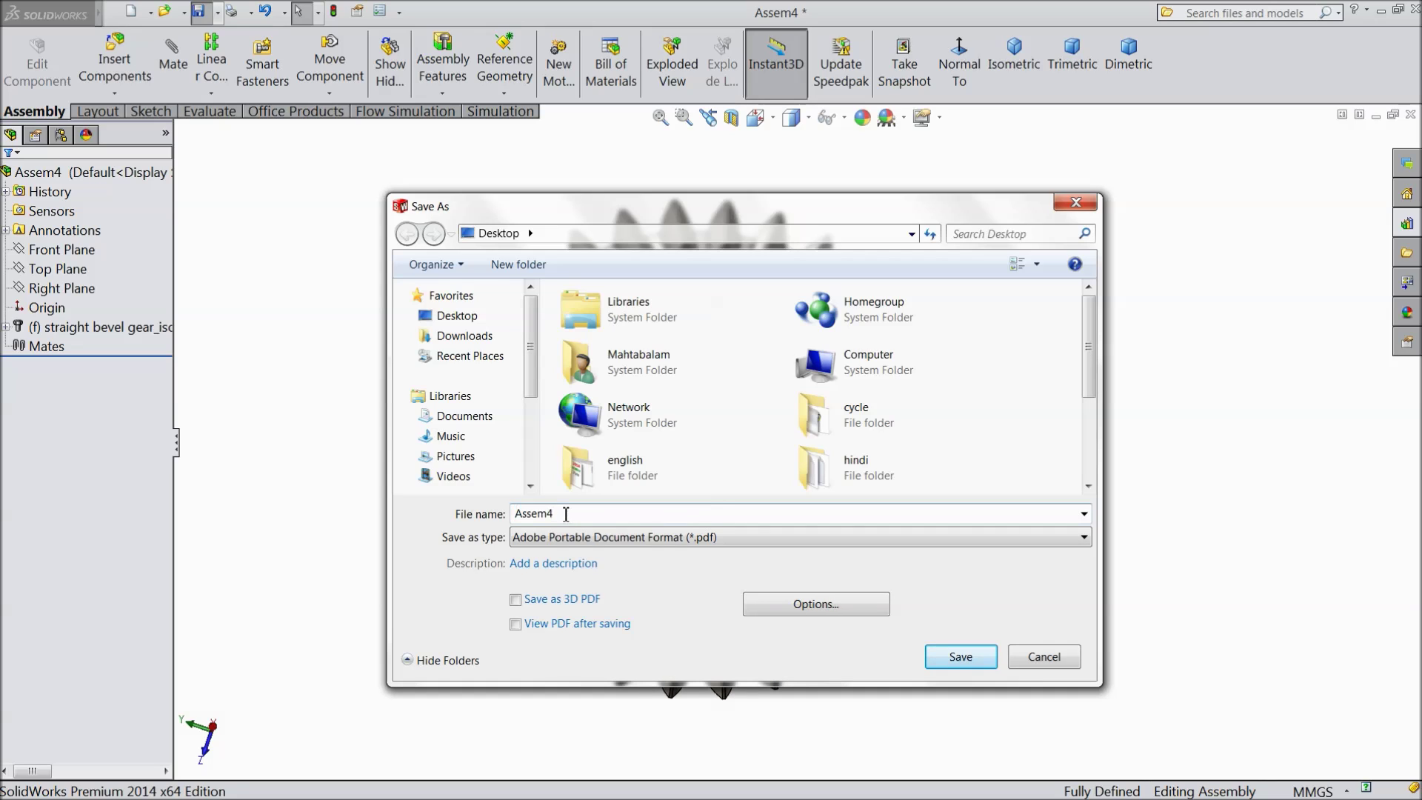
pyautogui.press('BackSpace')
pyautogui.press('BackSpace')
pyautogui.press('BackSpace')
pyautogui.press('BackSpace')
pyautogui.press('BackSpace')
pyautogui.write('Be')
pyautogui.click(960, 657)
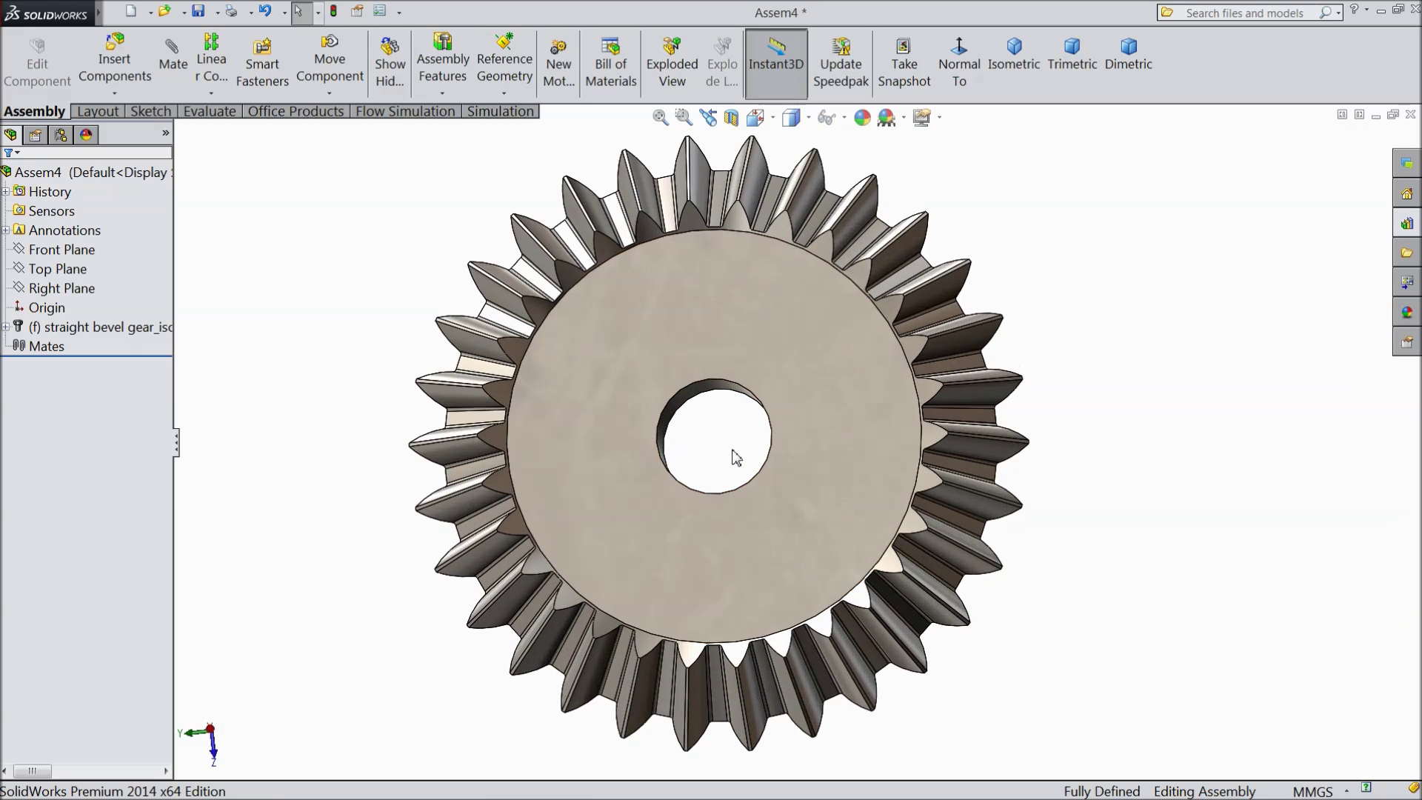
pyautogui.moveTo(371, 442); pyautogui.dragTo(1002, 533, button='middle')
pyautogui.moveTo(293, 386); pyautogui.dragTo(492, 433, button='middle')
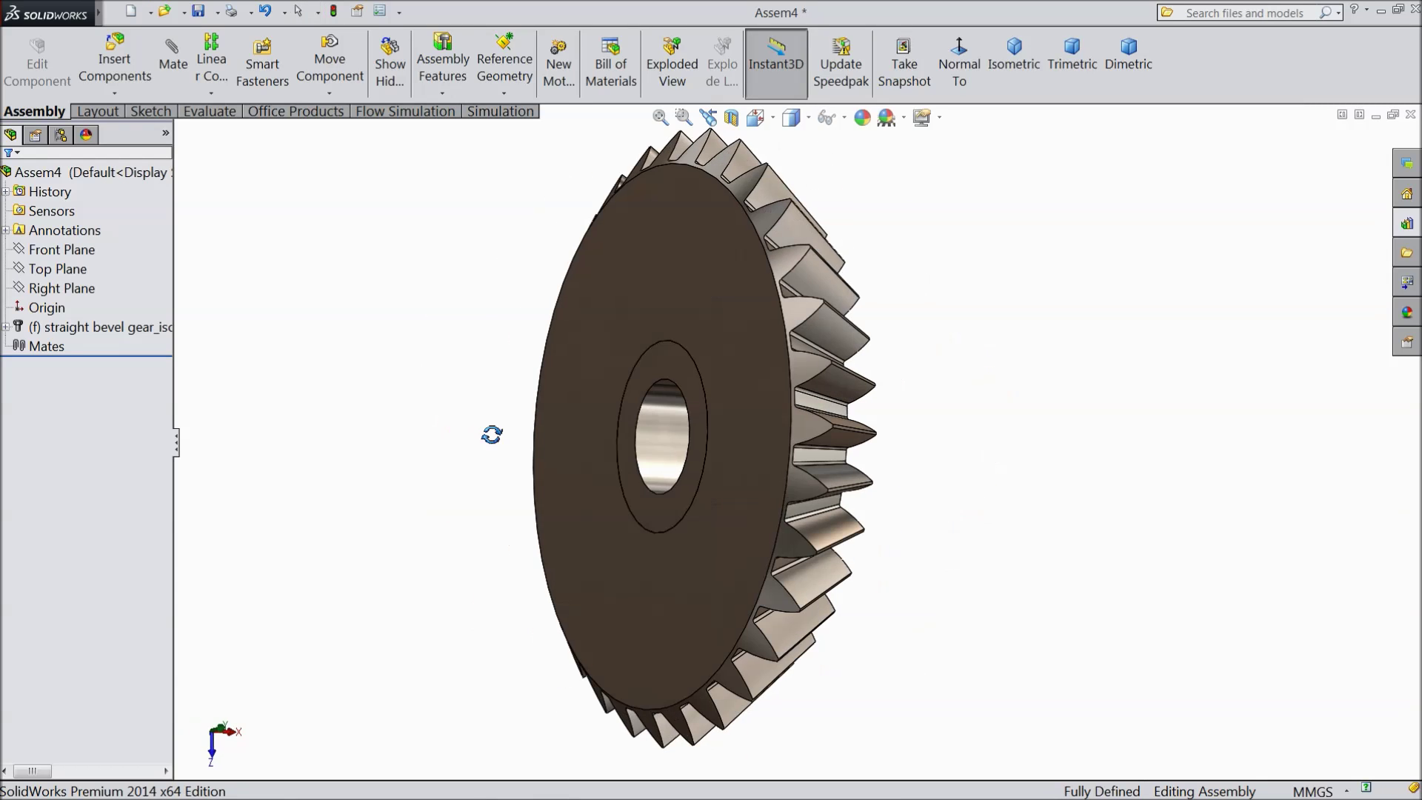